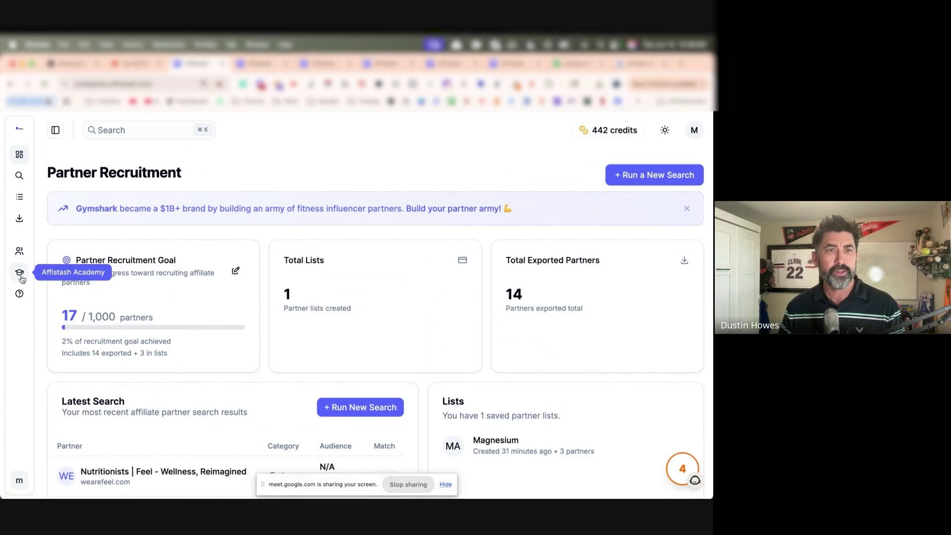
- Open the partner search options, then switch to the magnesium partner results and look through the listed blogs
left_click(20, 176)
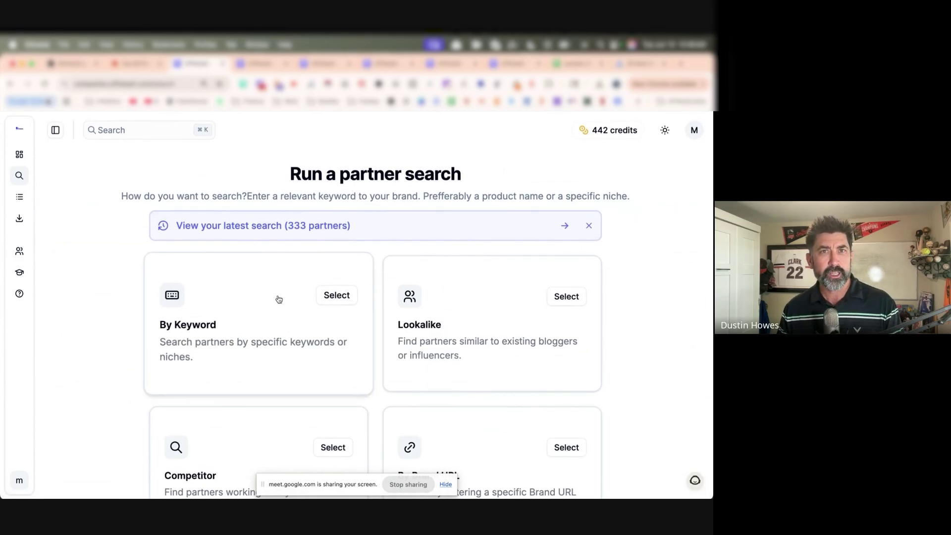
left_click(261, 63)
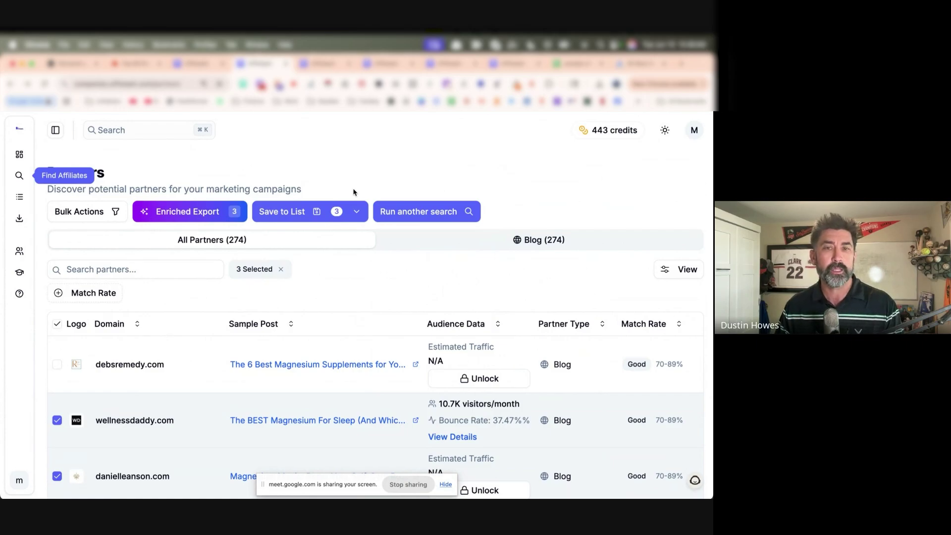
scroll(423, 270, "down", 3)
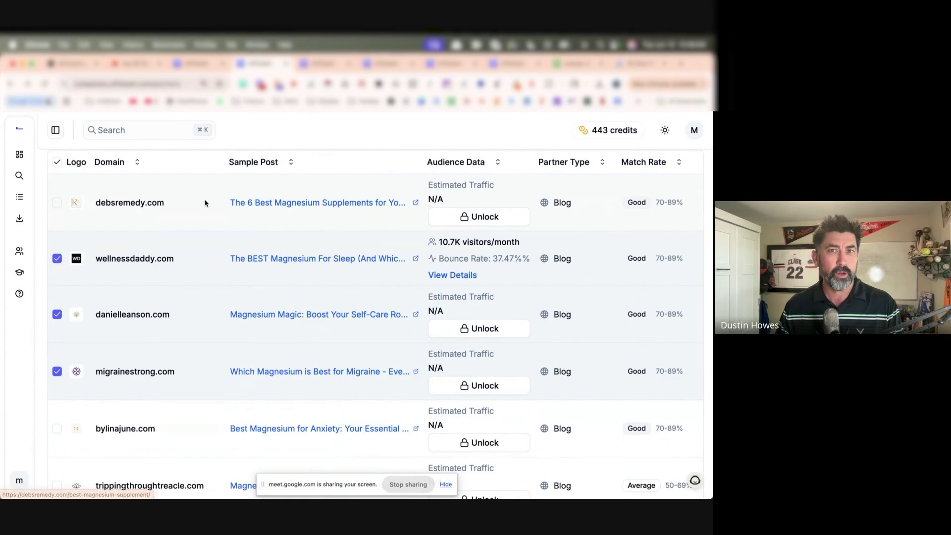
scroll(205, 203, "up", 2)
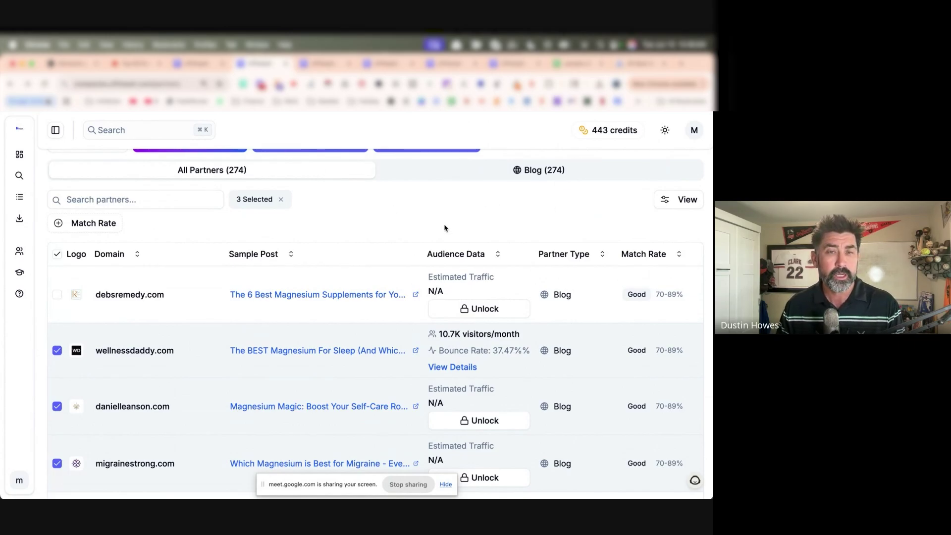
scroll(426, 223, "down", 3)
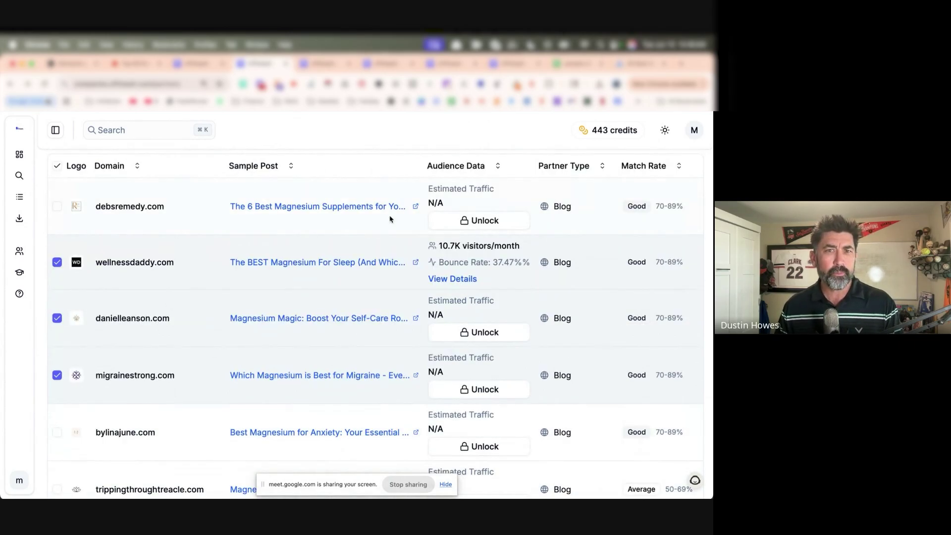
- Open wellnessdaddy.com's sample post about the best magnesium for sleep, skim the whole article, and close it
left_click(332, 268)
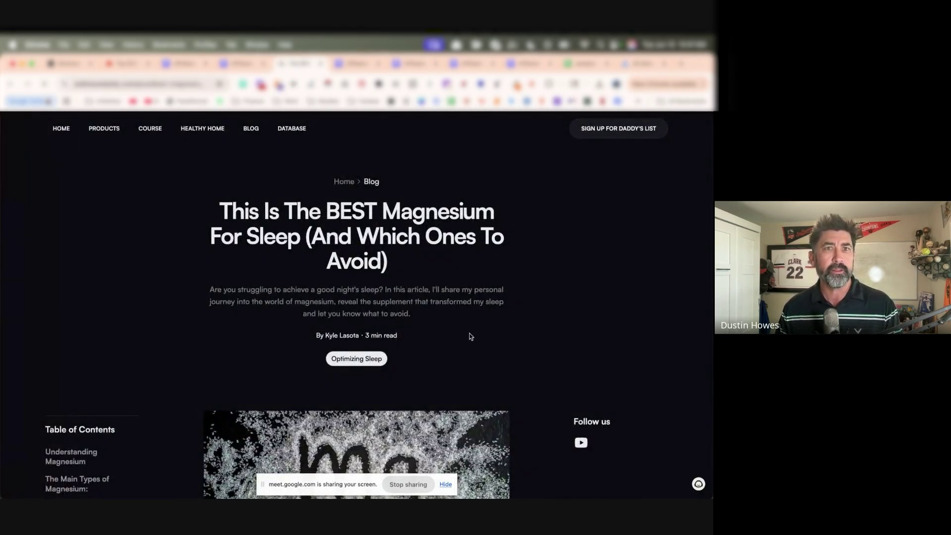
scroll(469, 335, "down", 5)
scroll(469, 336, "down", 17)
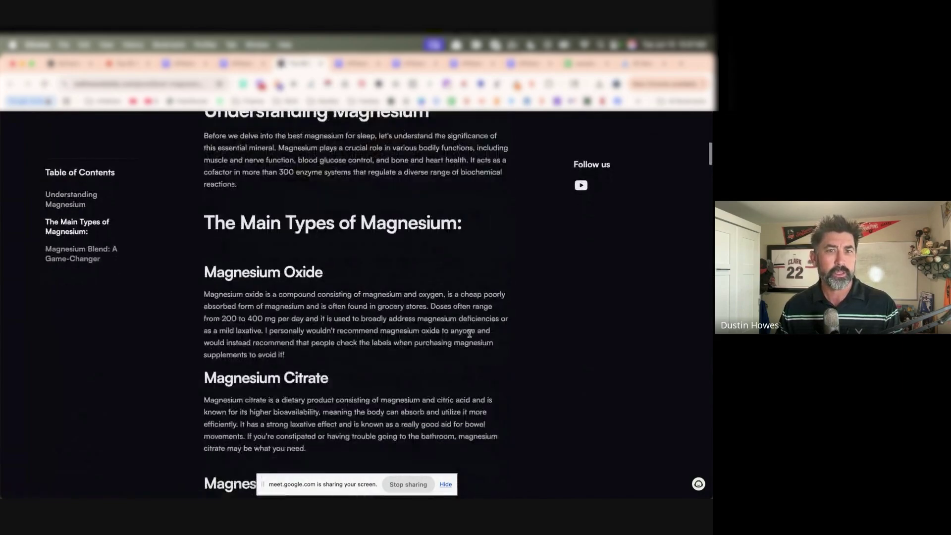
scroll(470, 336, "down", 13)
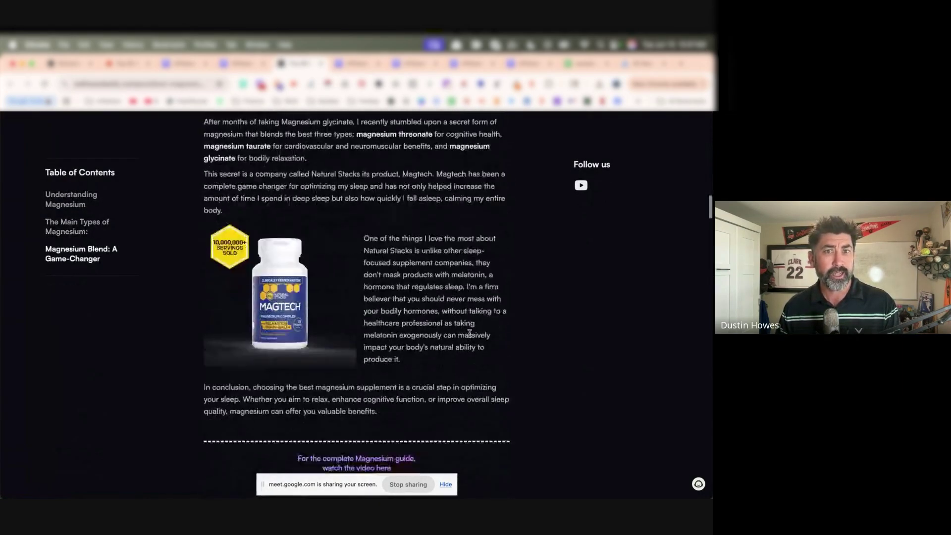
scroll(471, 336, "down", 18)
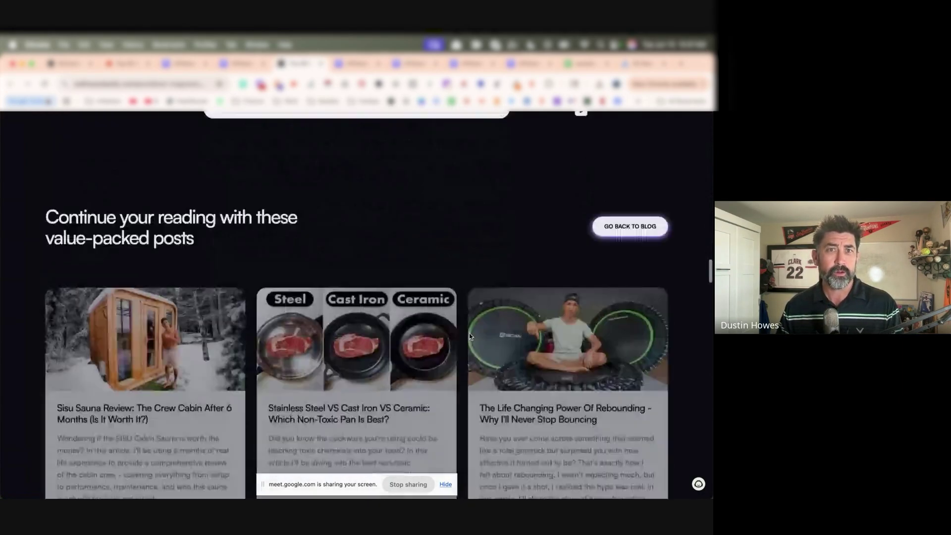
scroll(471, 337, "up", 8)
scroll(470, 336, "up", 20)
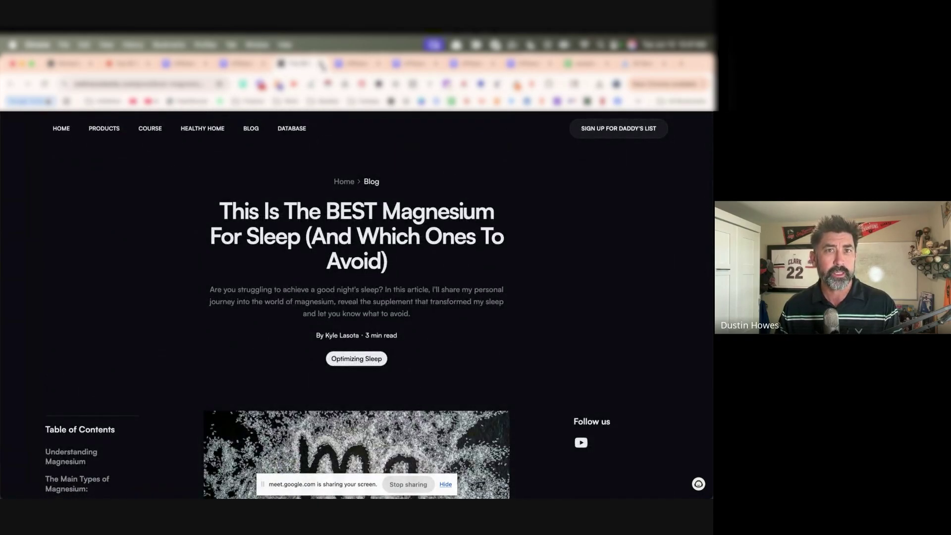
left_click(320, 64)
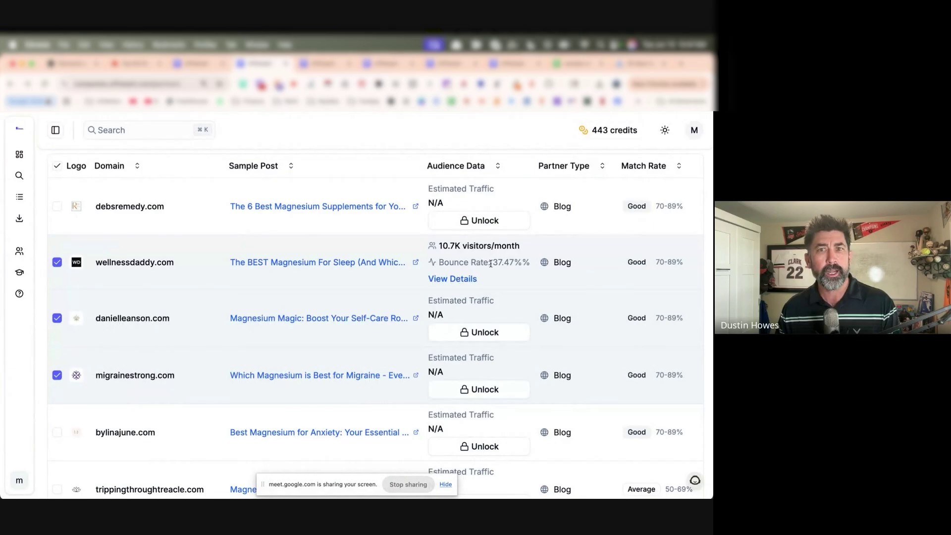
- Unlock the audience data for danielleanson.com and review its detailed audience and platform metrics
left_click(484, 333)
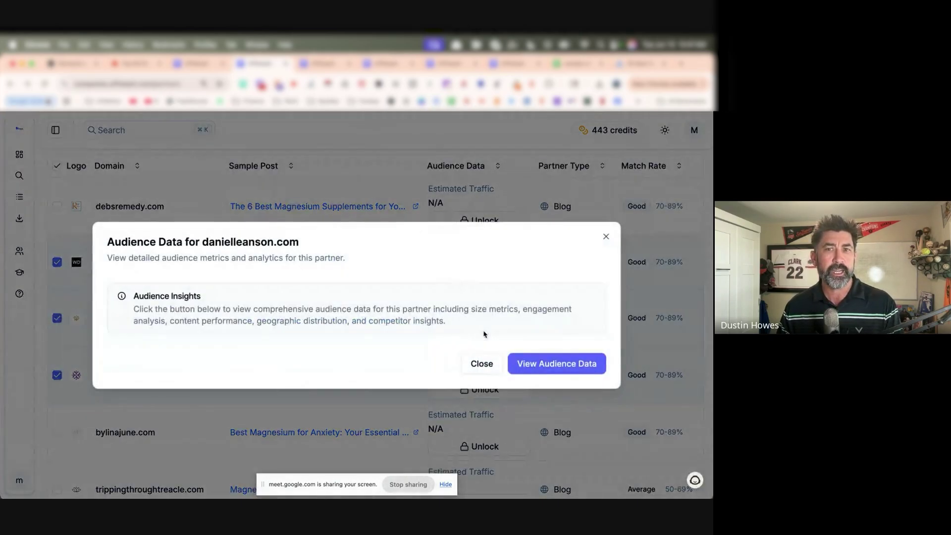
left_click(538, 364)
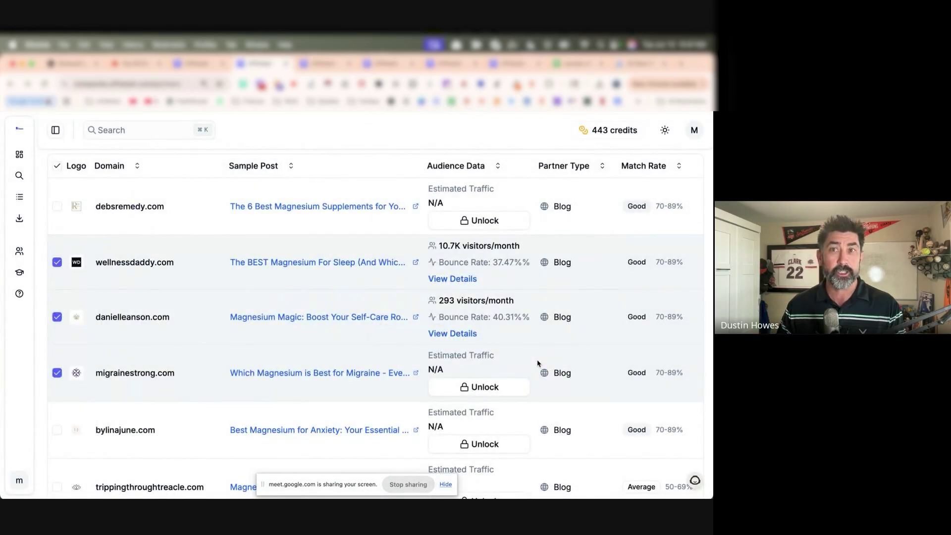
left_click(461, 335)
scroll(347, 307, "up", 1)
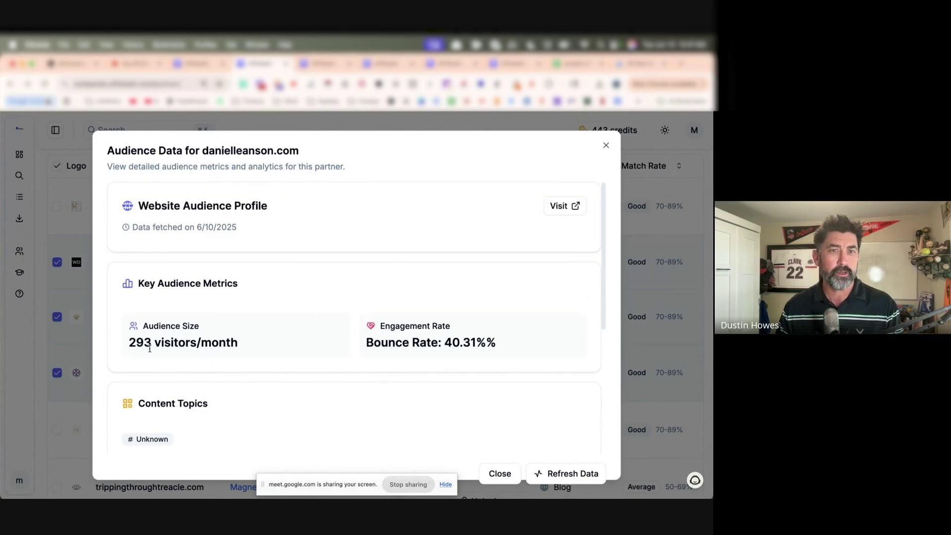
scroll(278, 331, "down", 3)
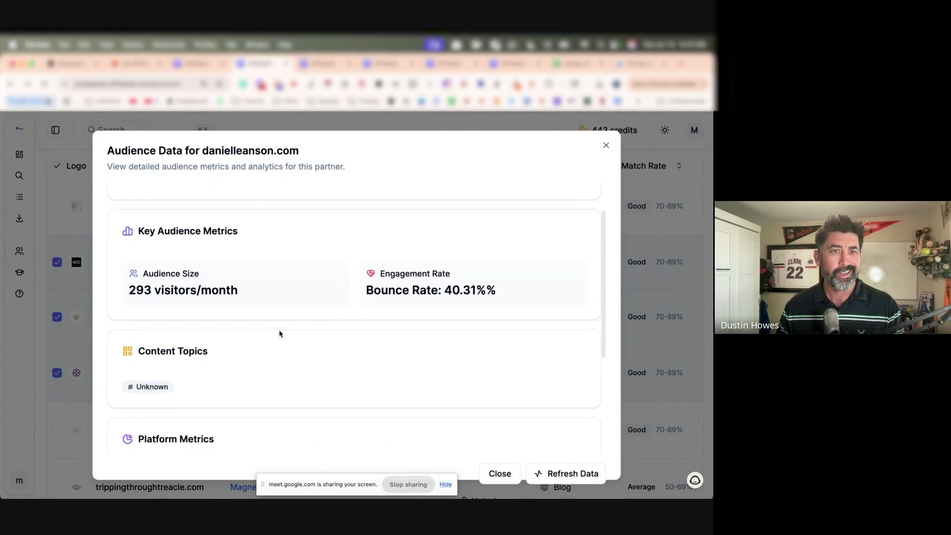
scroll(278, 333, "down", 3)
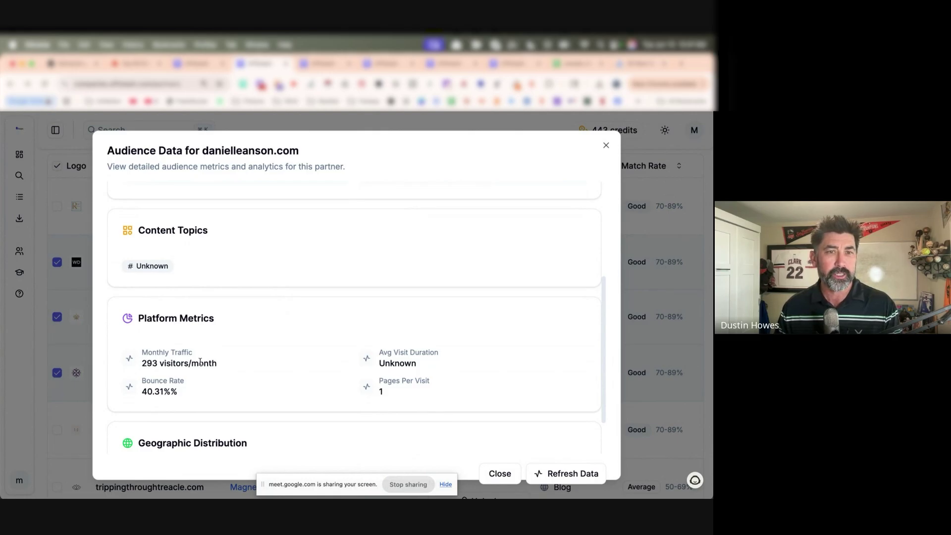
left_click(607, 145)
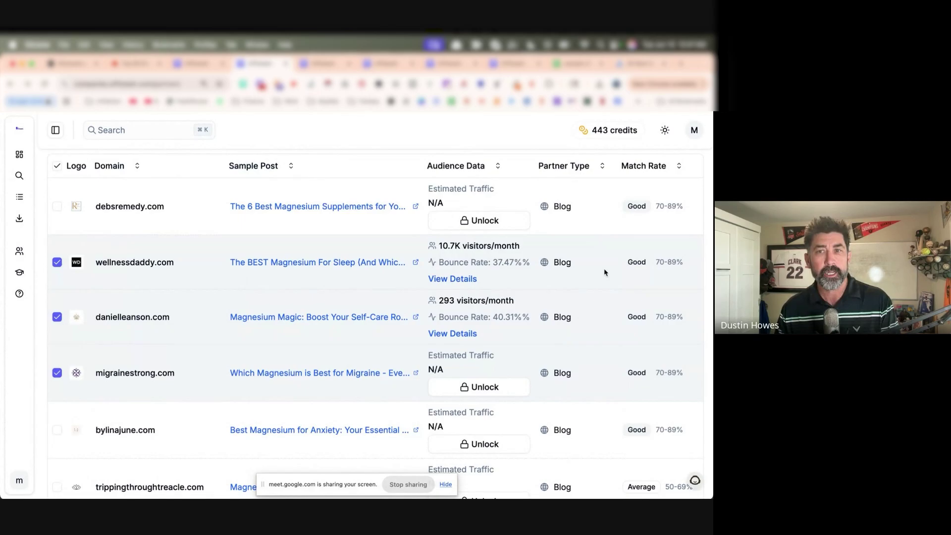
- Highlight wellnessdaddy.com's monthly visitor figure and check the contact unlock terms for danielleanson.com without unlocking
double_click(449, 246)
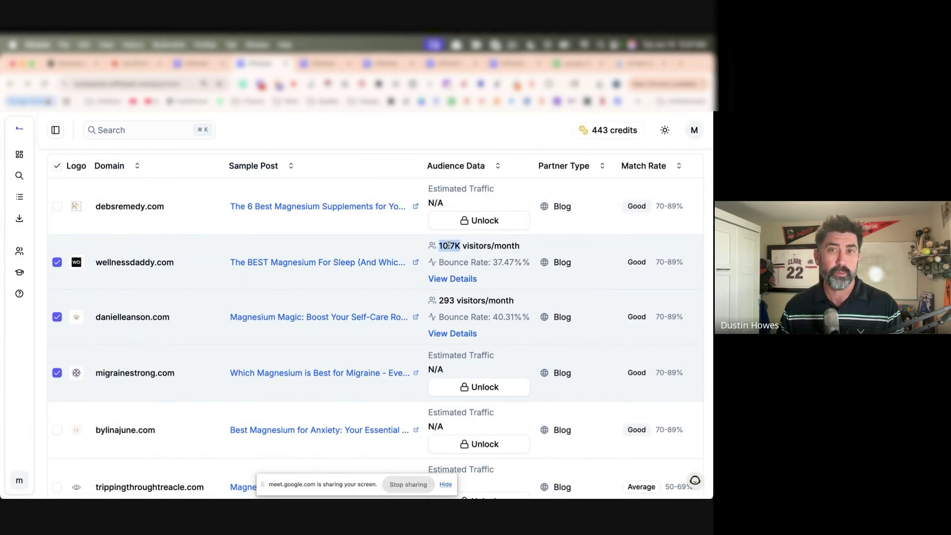
scroll(520, 242, "right", 5)
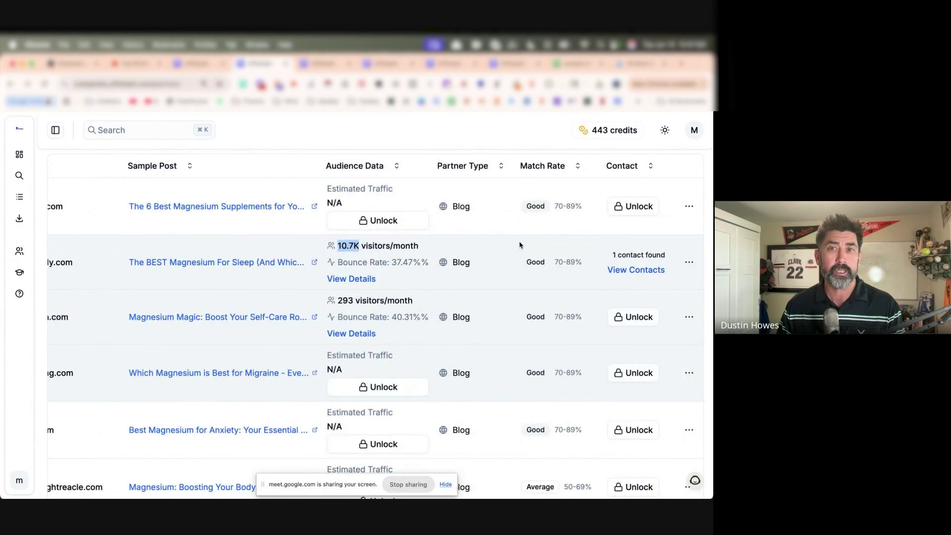
left_click(639, 317)
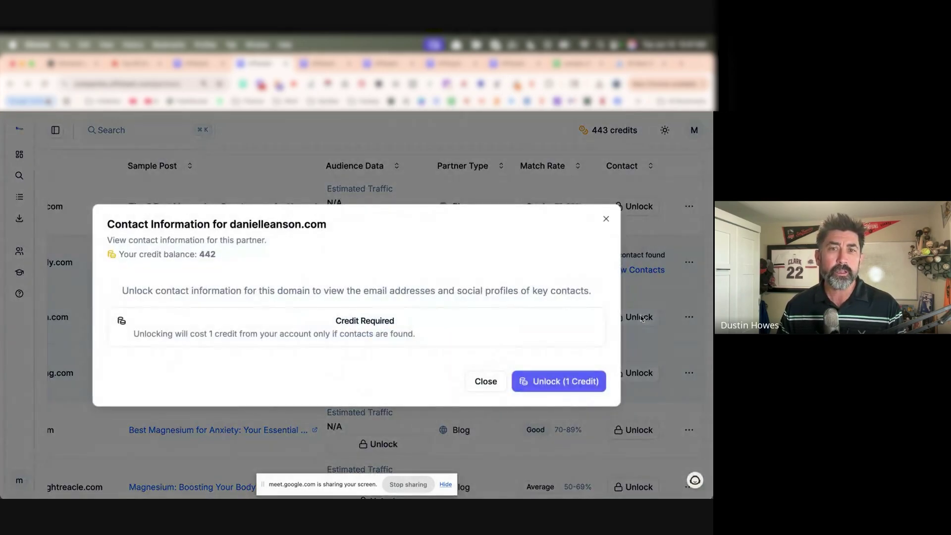
left_click(486, 381)
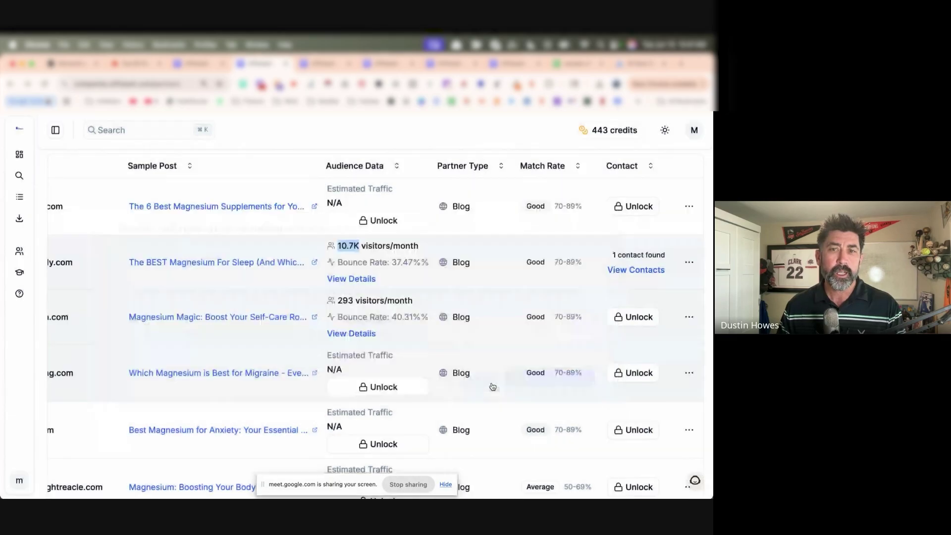
- View the contact information for wellnessdaddy.com and highlight the contact's e-mail address
left_click(635, 271)
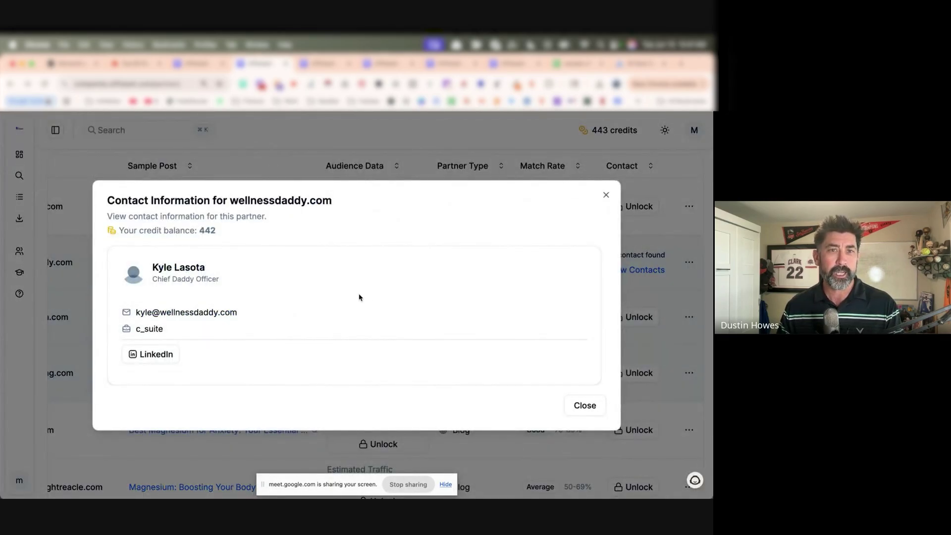
triple_click(191, 311)
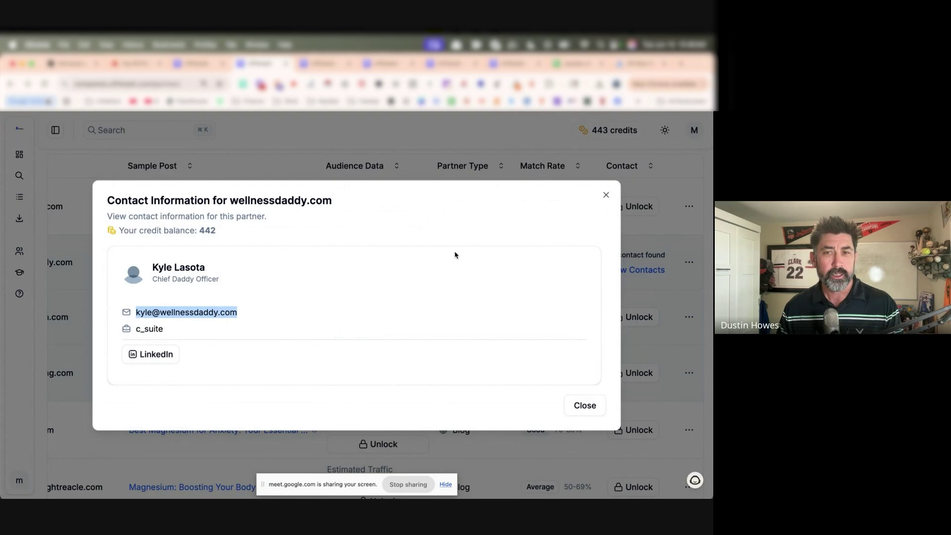
left_click(588, 405)
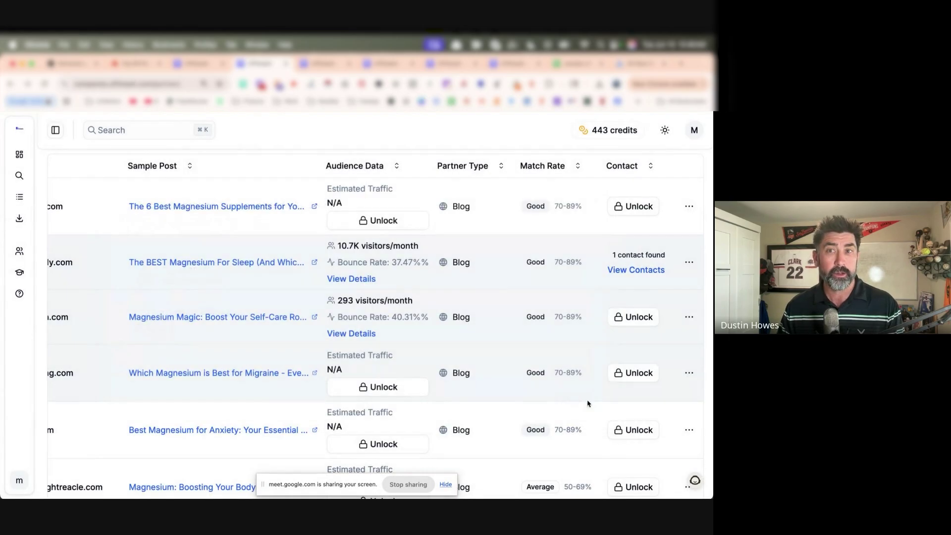
- Show the referral links for wellnessdaddy.com and look through the extracted product links
left_click(688, 264)
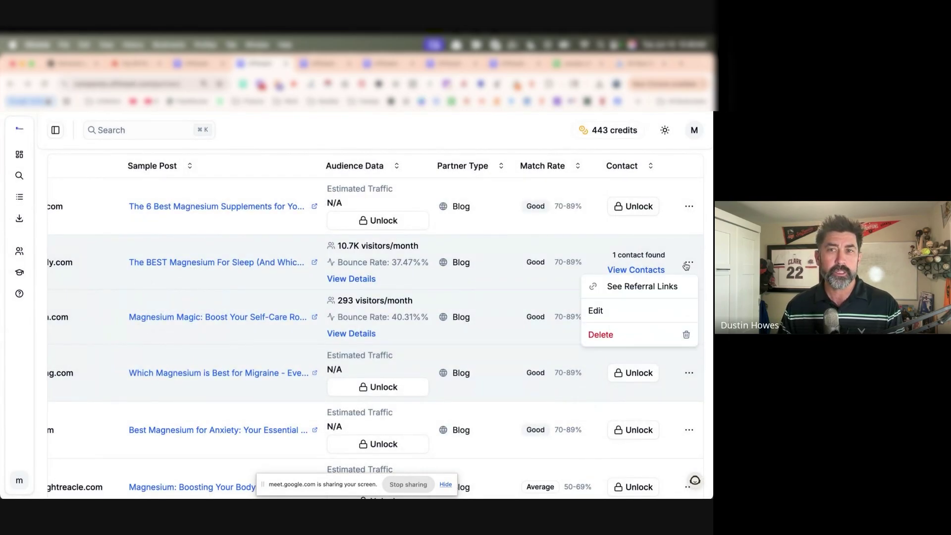
left_click(651, 284)
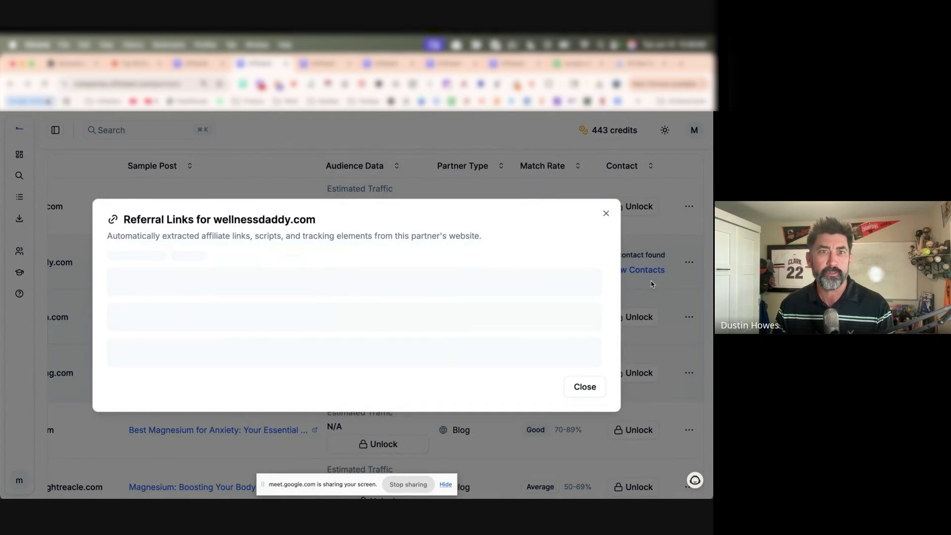
scroll(395, 320, "down", 1)
scroll(395, 320, "down", 5)
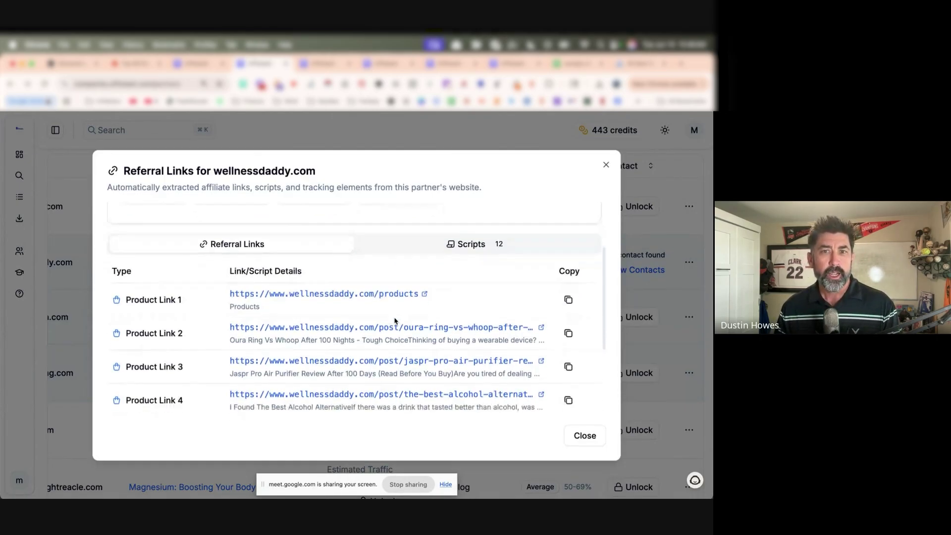
scroll(394, 321, "down", 1)
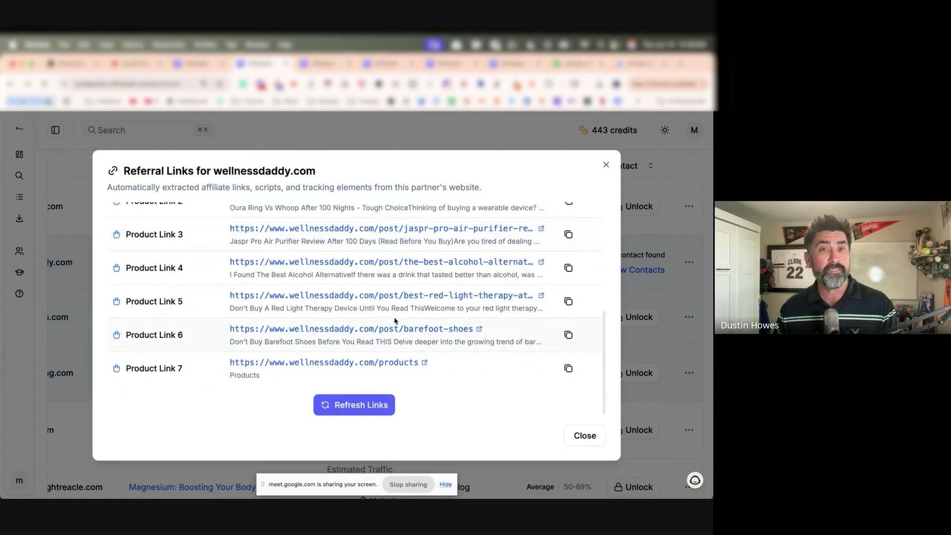
scroll(395, 320, "up", 4)
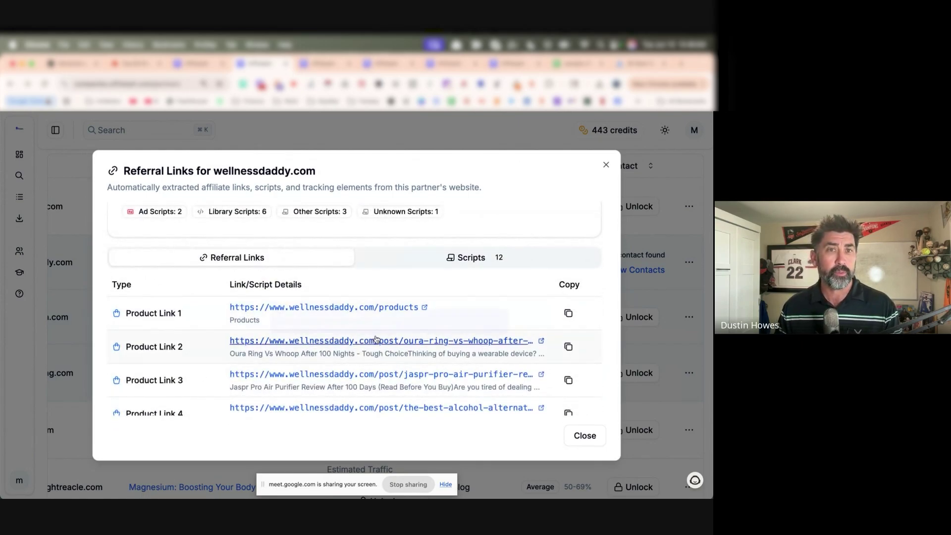
- Review the scripts extracted from wellnessdaddy.com, and close its referral link details
left_click(444, 262)
scroll(429, 355, "down", 4)
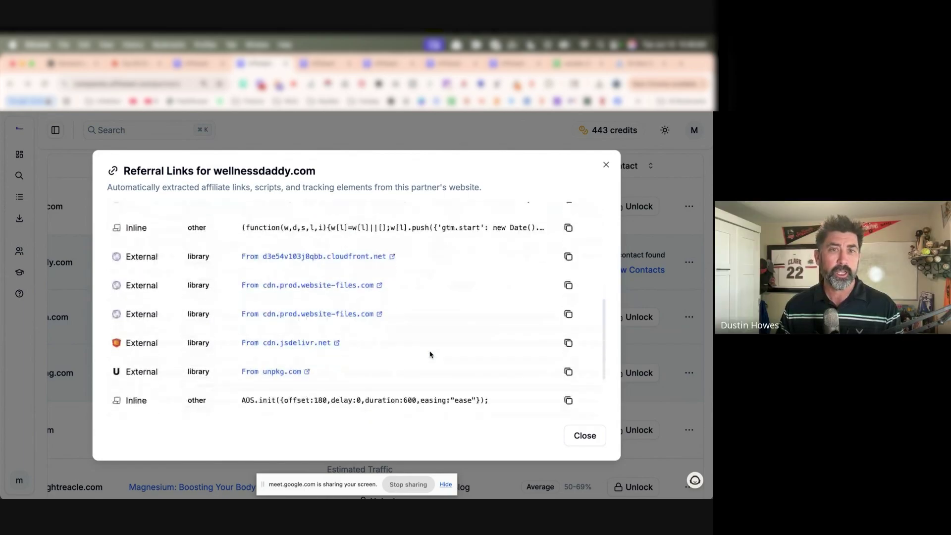
scroll(431, 355, "up", 5)
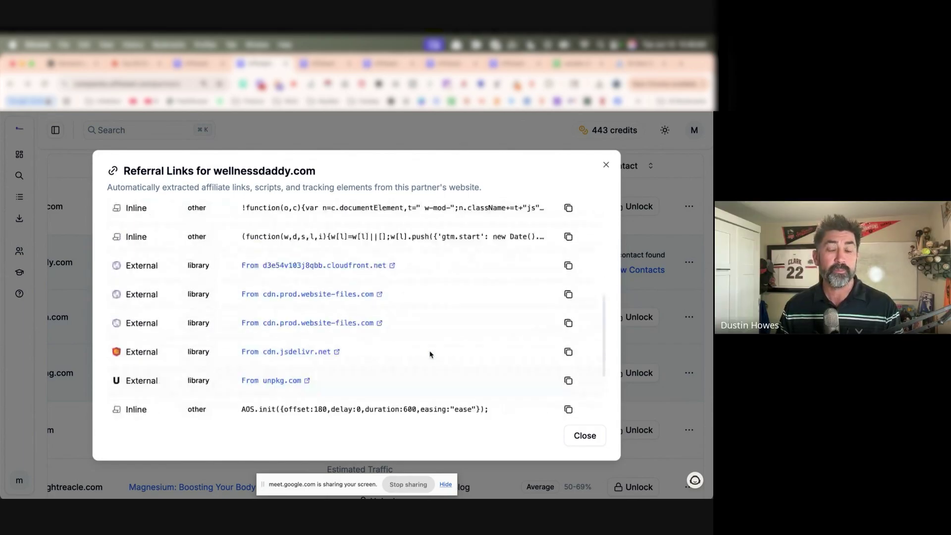
left_click(606, 165)
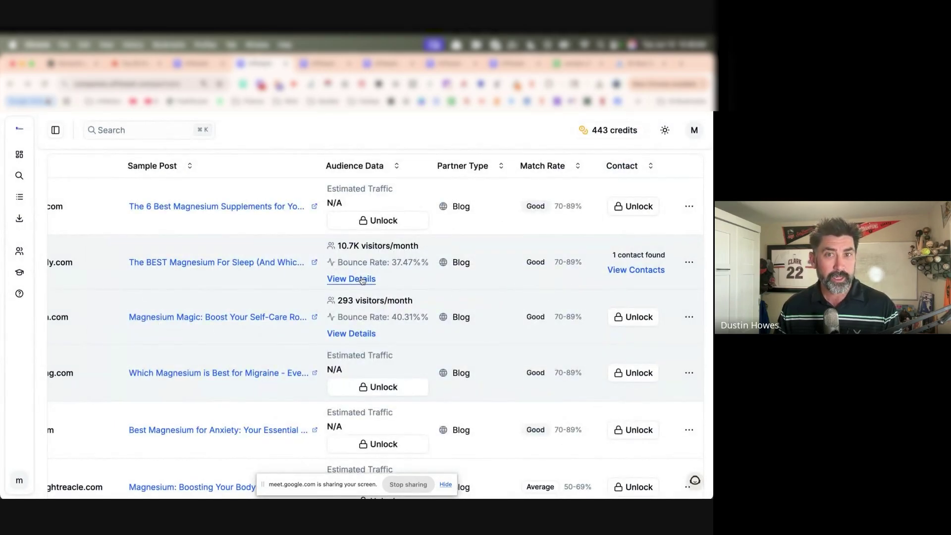
scroll(362, 280, "left", 3)
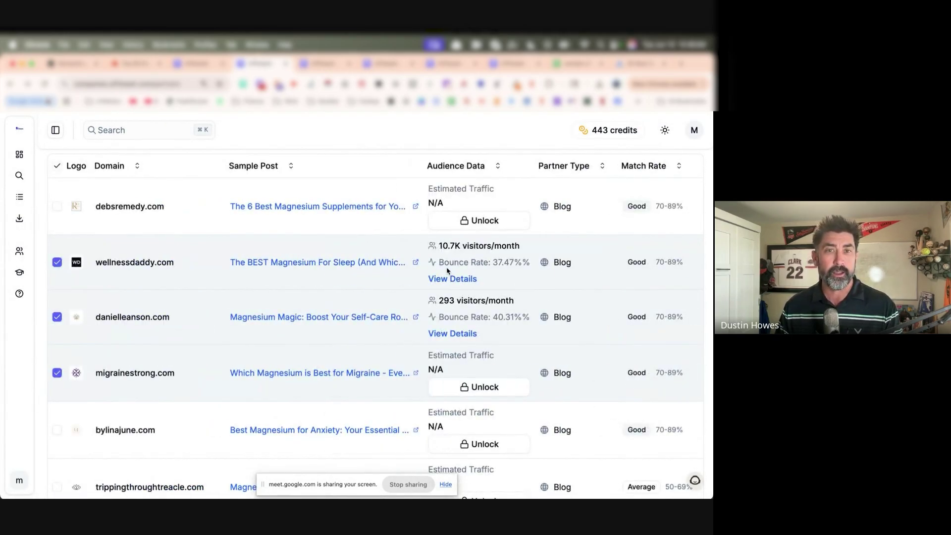
scroll(447, 271, "up", 3)
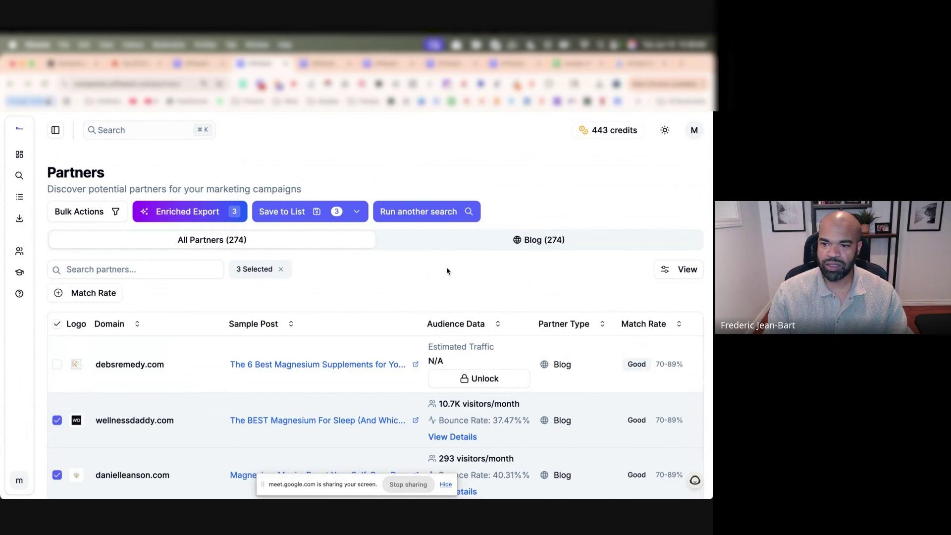
scroll(303, 350, "down", 5)
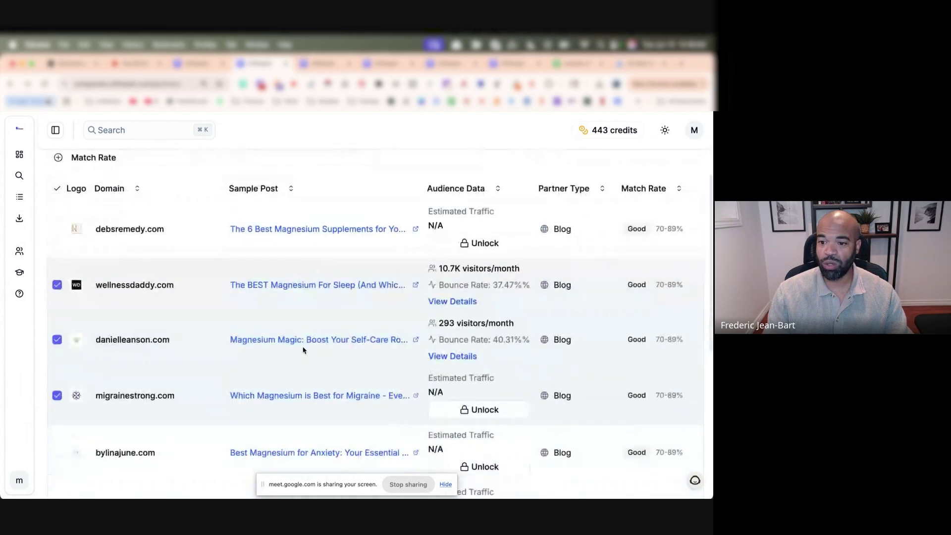
scroll(304, 350, "down", 7)
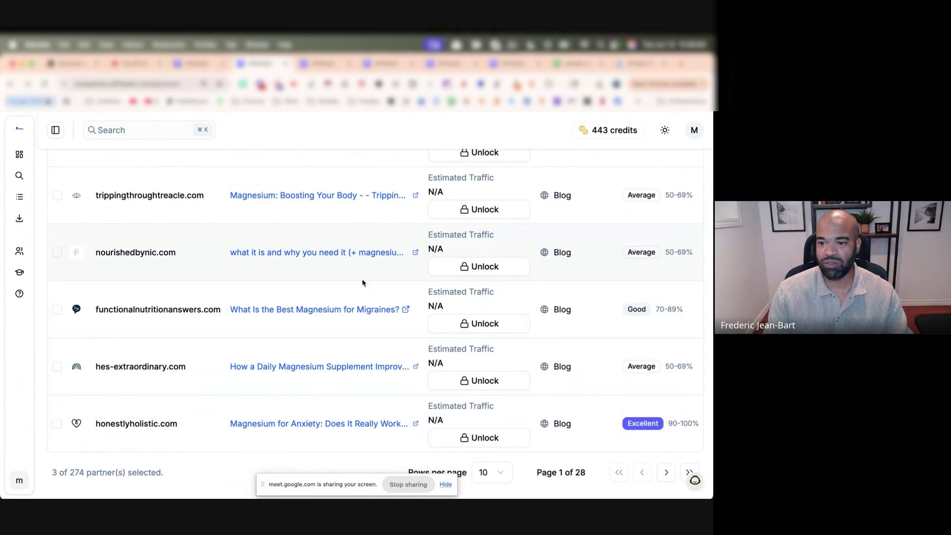
scroll(362, 283, "up", 10)
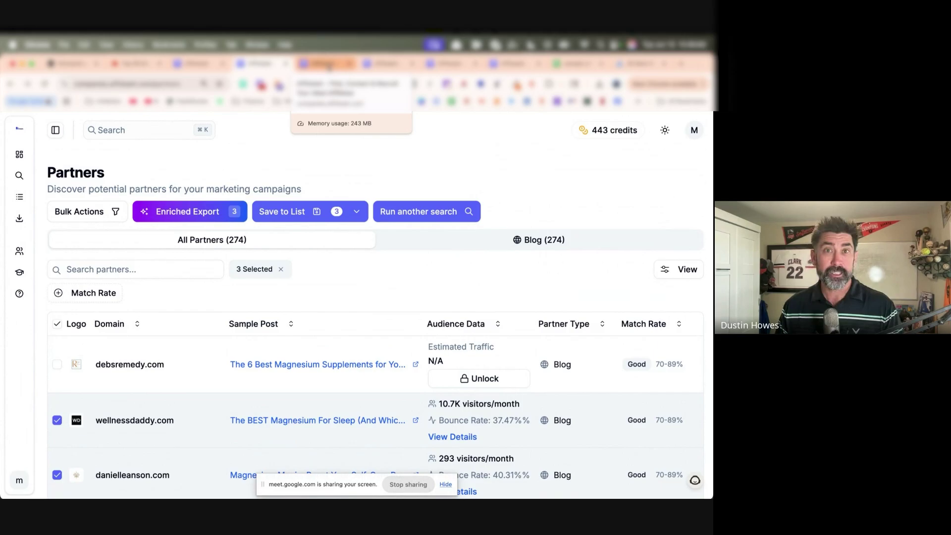
- Search the Contact Finder for contacts at performancepartners.agency and look through their job titles, e-mails, locations and social profiles
left_click(328, 66)
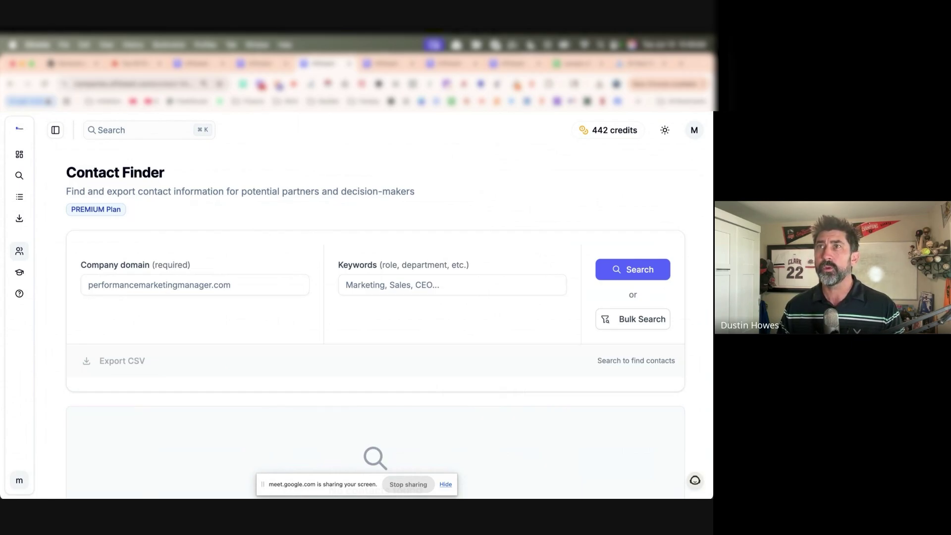
type("performancepartners.agency")
left_click(642, 275)
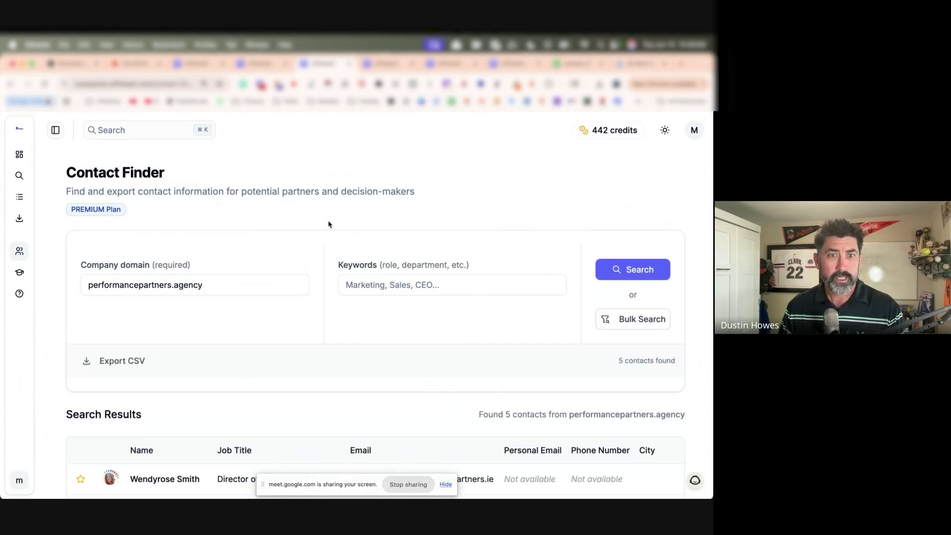
scroll(328, 225, "down", 3)
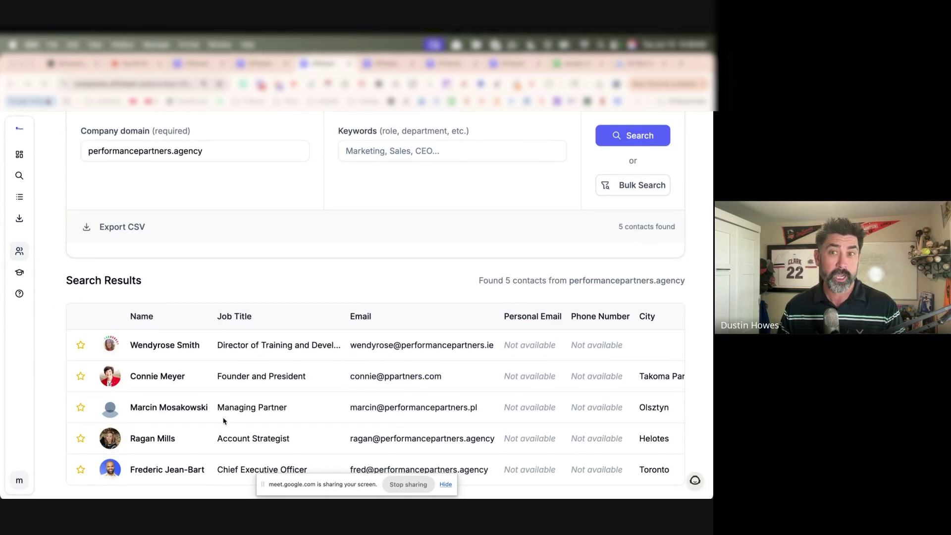
scroll(541, 355, "right", 5)
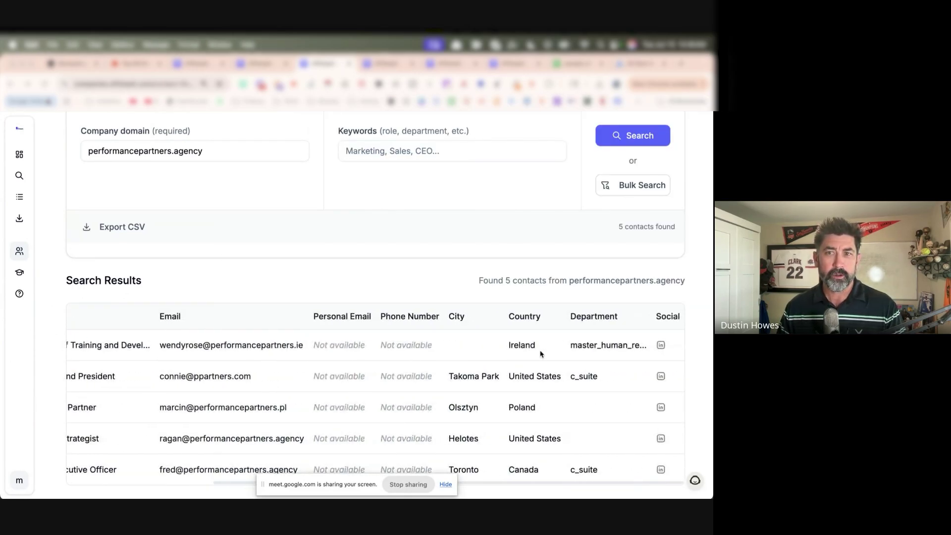
- Open the LinkedIn profile of the agency's Chief Executive Officer, open messaging there, and return to the Contact Finder
left_click(662, 471)
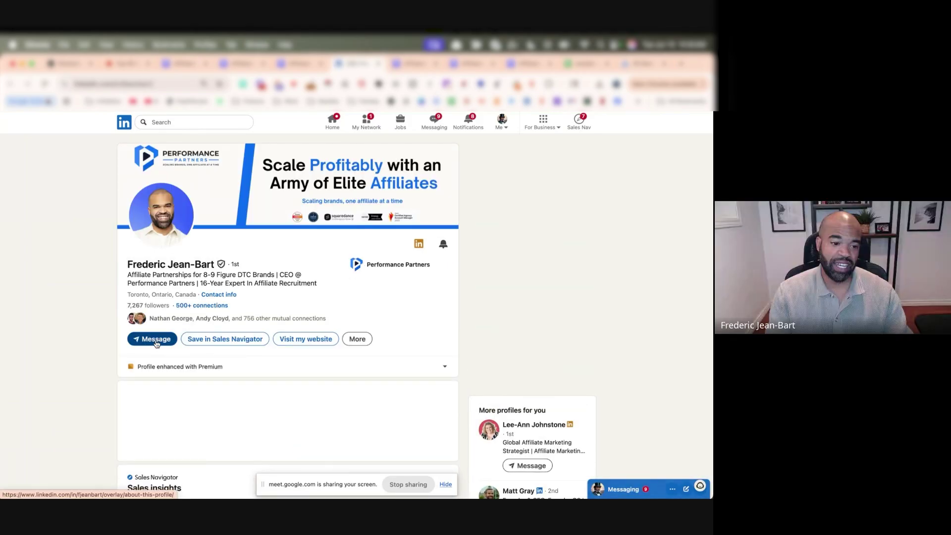
left_click(156, 340)
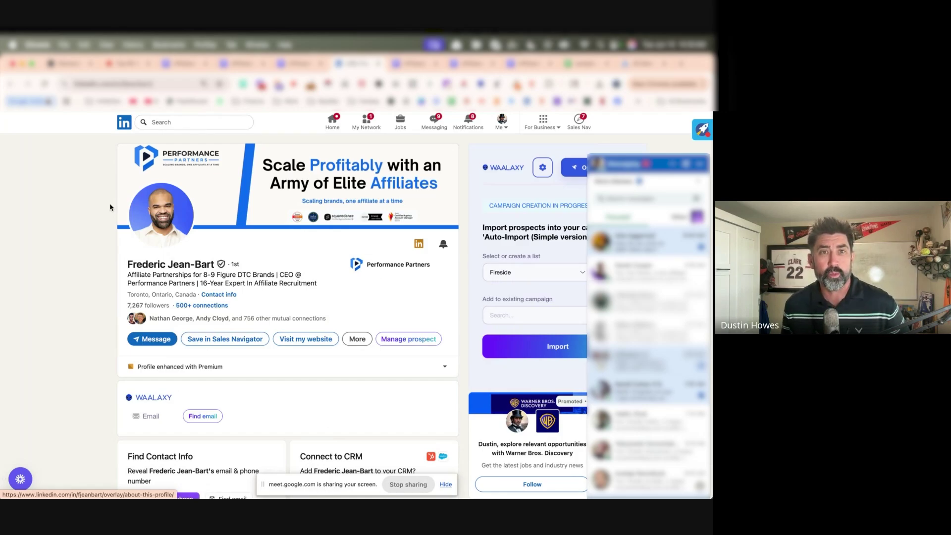
key("ctrl+Tab")
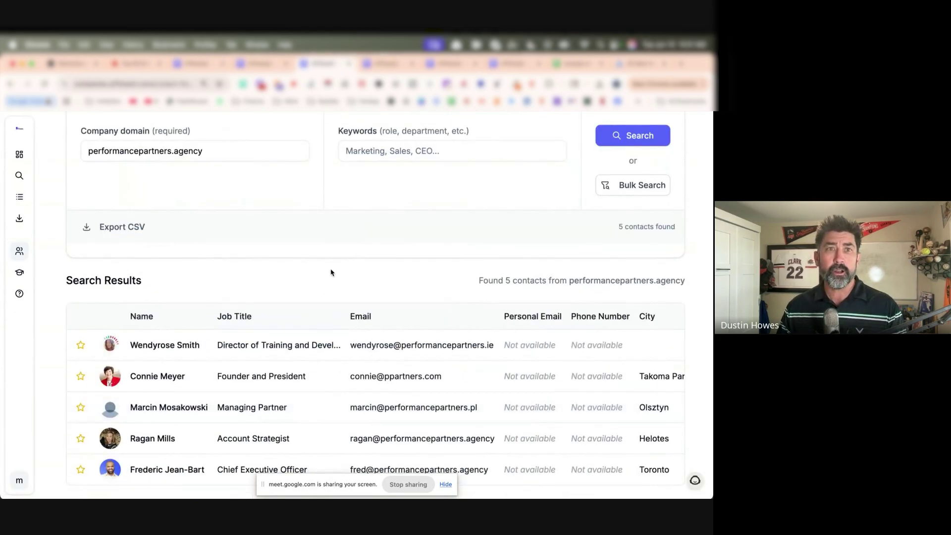
scroll(346, 250, "up", 3)
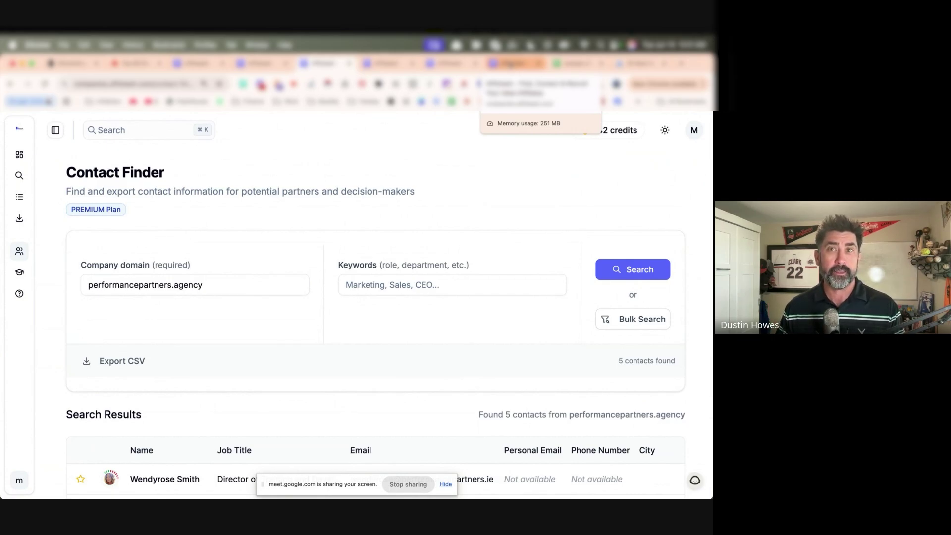
- Switch to FeedSpot's "35 Best Biohacking Blogs and Websites in 2025" page, dismiss the sign-in prompt and look through the ranked blogs
left_click(516, 64)
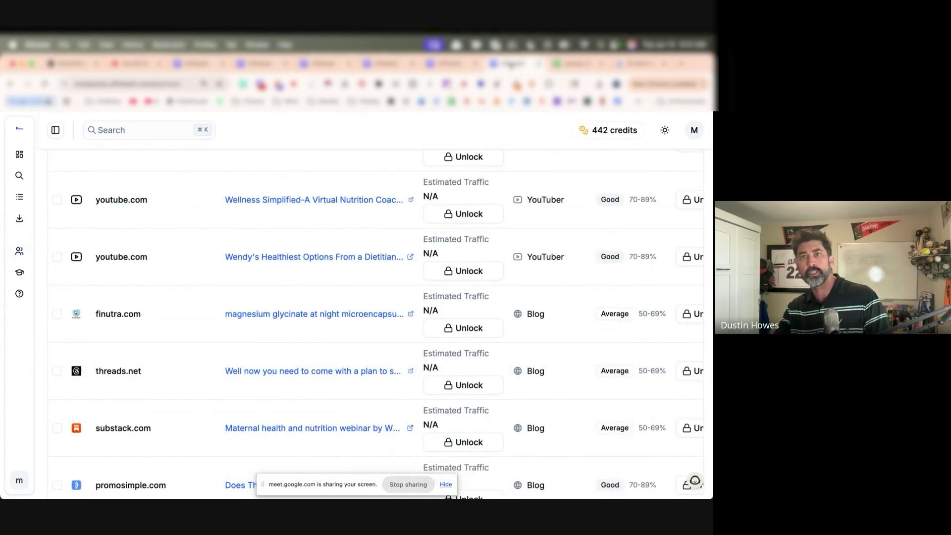
left_click(577, 64)
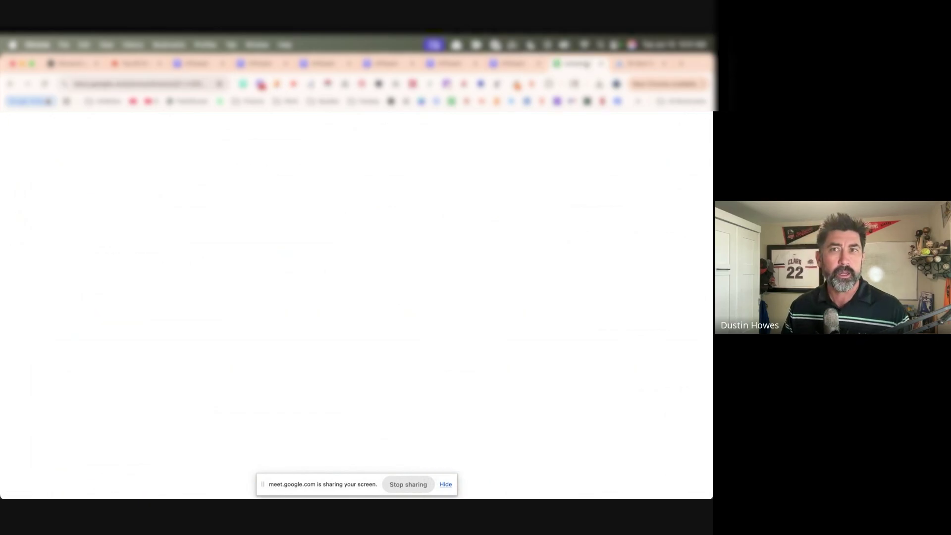
left_click(639, 64)
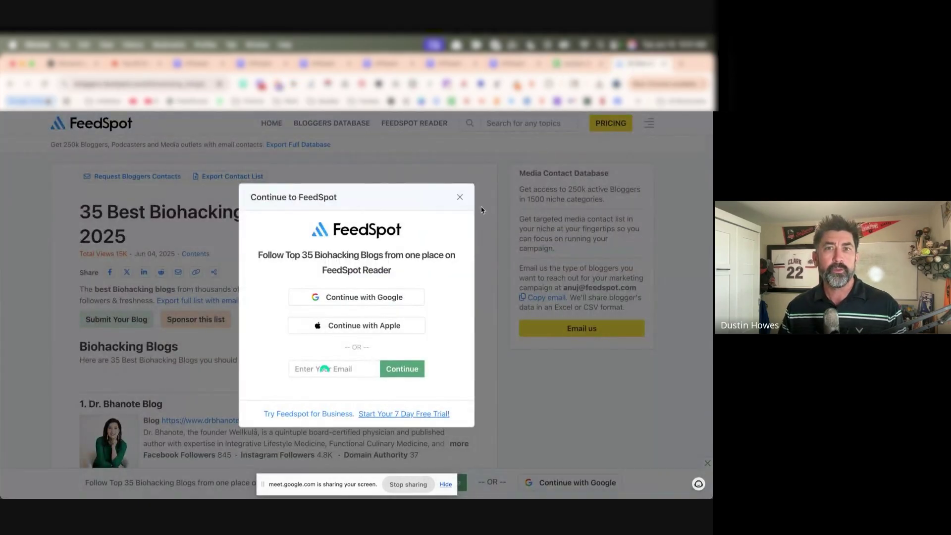
left_click(460, 197)
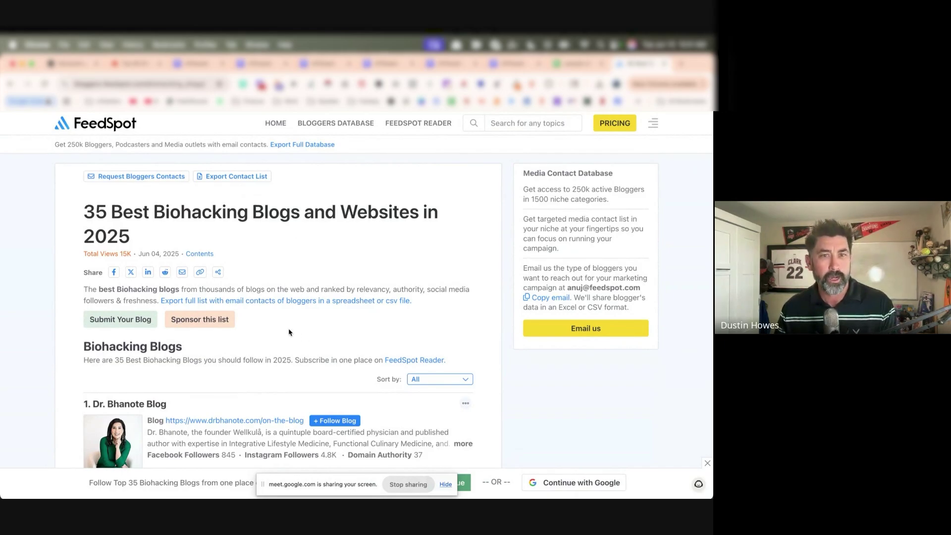
scroll(258, 323, "down", 4)
scroll(258, 323, "down", 15)
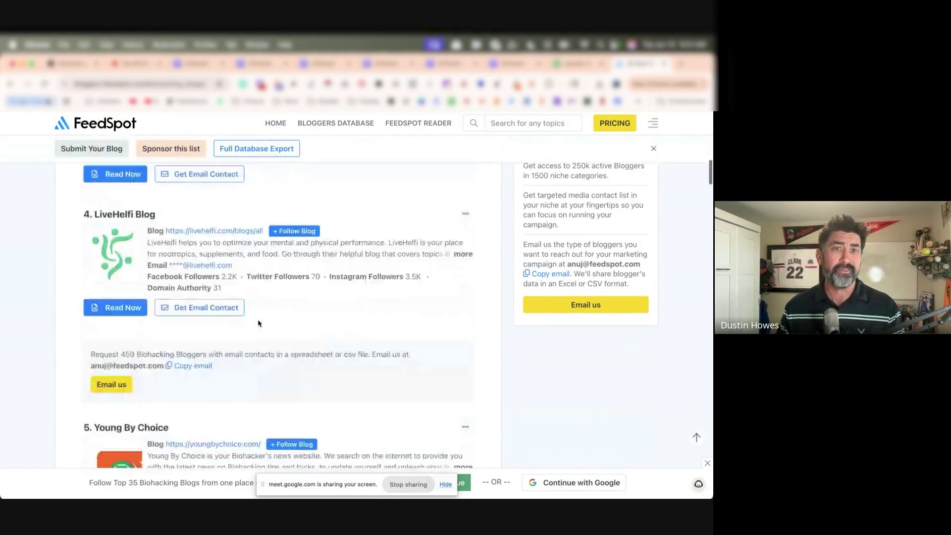
scroll(258, 324, "down", 5)
scroll(258, 323, "up", 18)
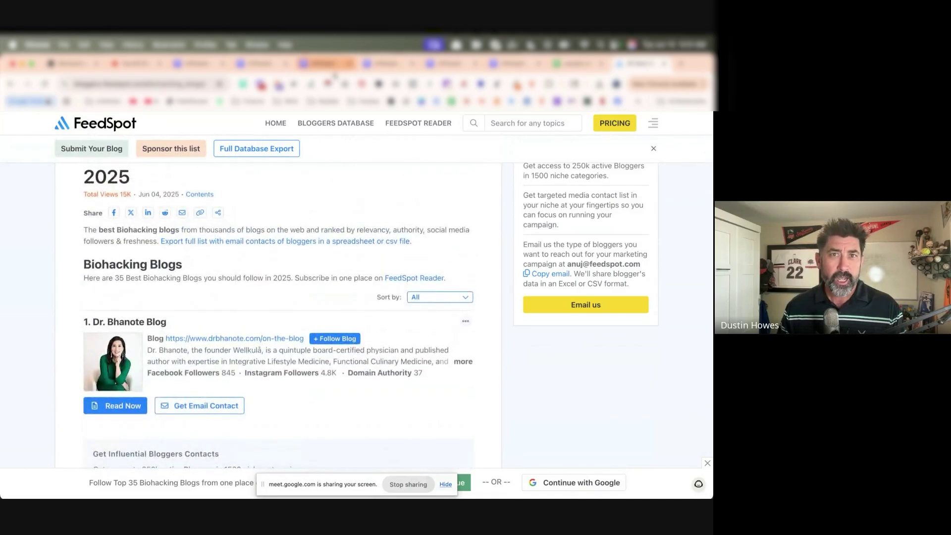
- Run the data scraper extension on the FeedSpot blog list and check the extracted blog URL columns
left_click(575, 84)
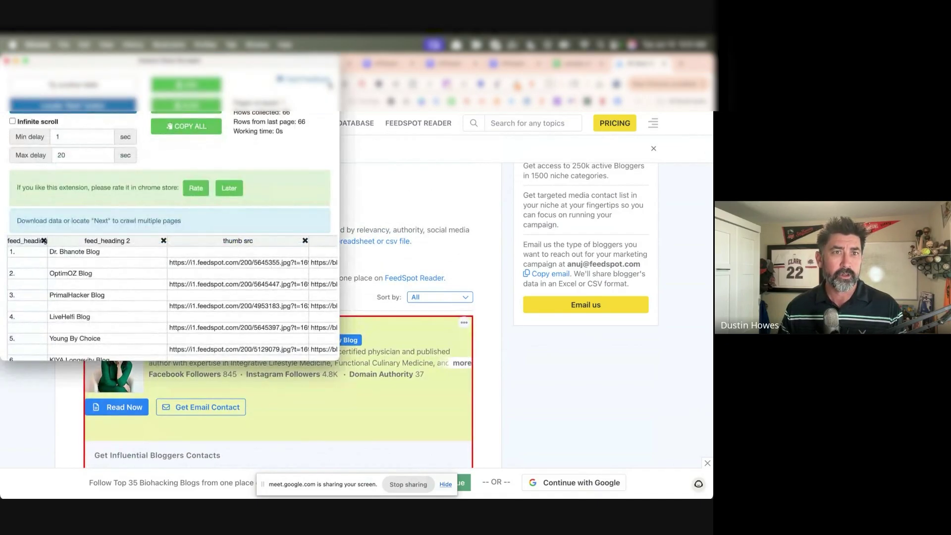
scroll(251, 287, "right", 6)
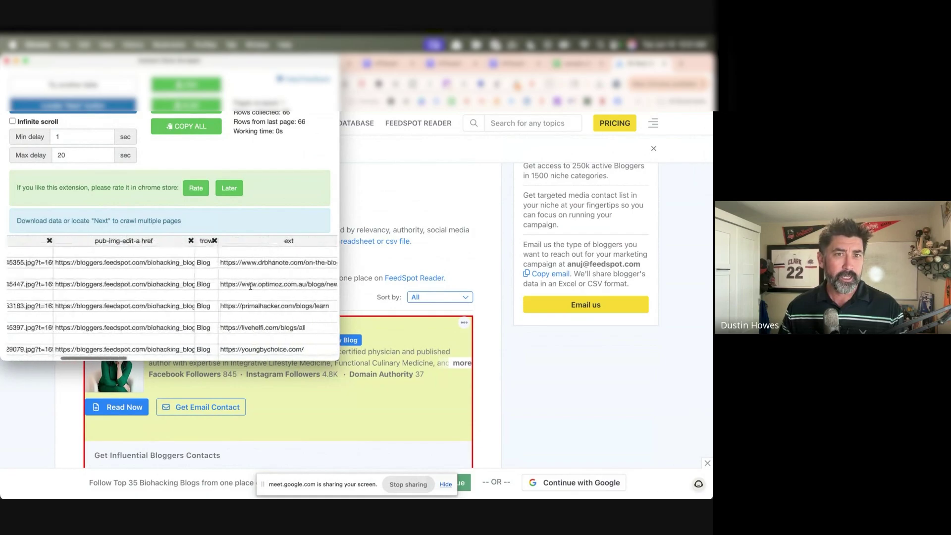
scroll(250, 286, "right", 5)
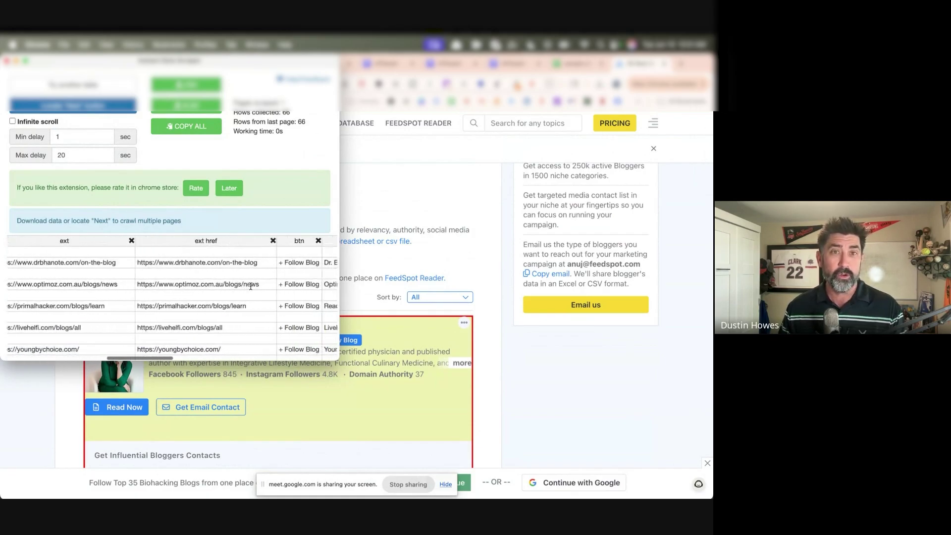
scroll(251, 289, "down", 1)
scroll(251, 289, "up", 1)
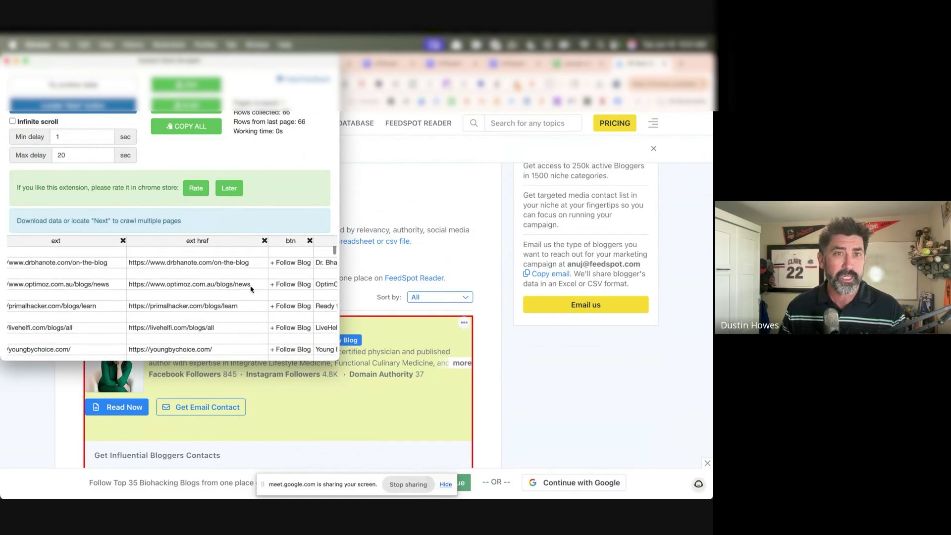
scroll(251, 289, "right", 1)
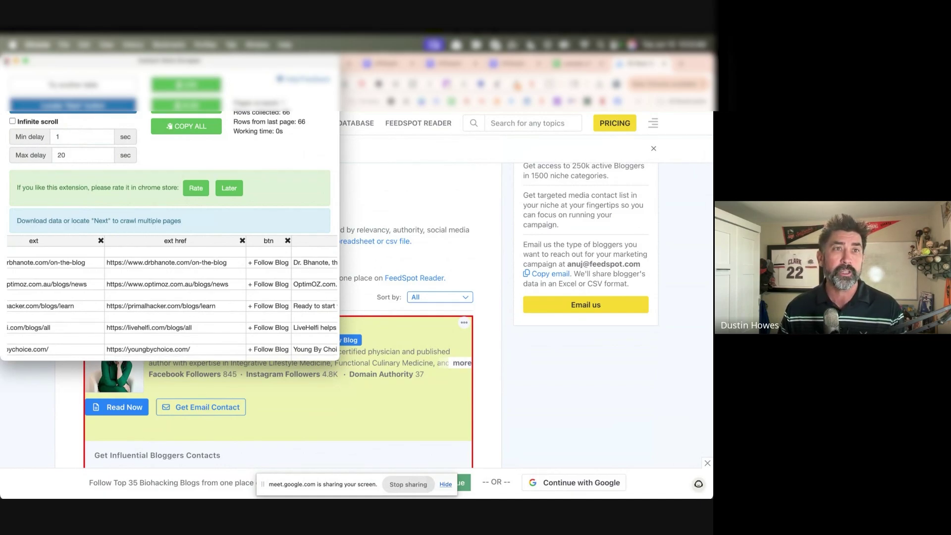
- Switch to the "sample affiliate hit list" spreadsheet, look through the enriched export columns and select the contact e-mail in H6
key("super+Tab")
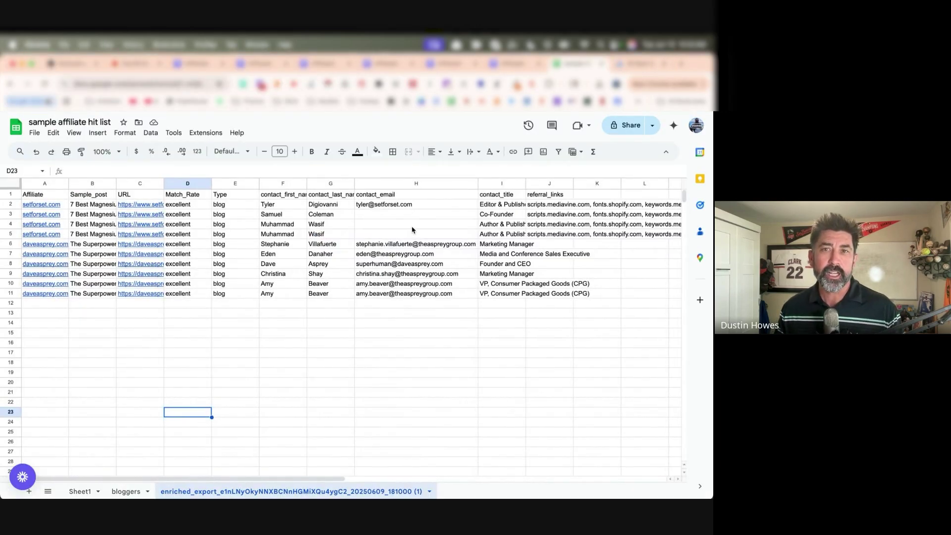
scroll(412, 229, "right", 2)
scroll(411, 229, "right", 2)
scroll(412, 230, "left", 5)
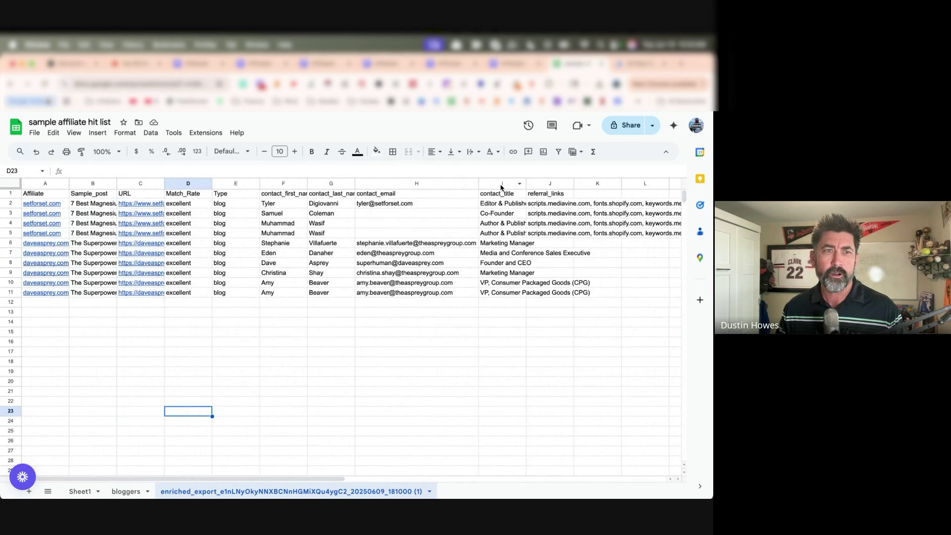
left_click(399, 245)
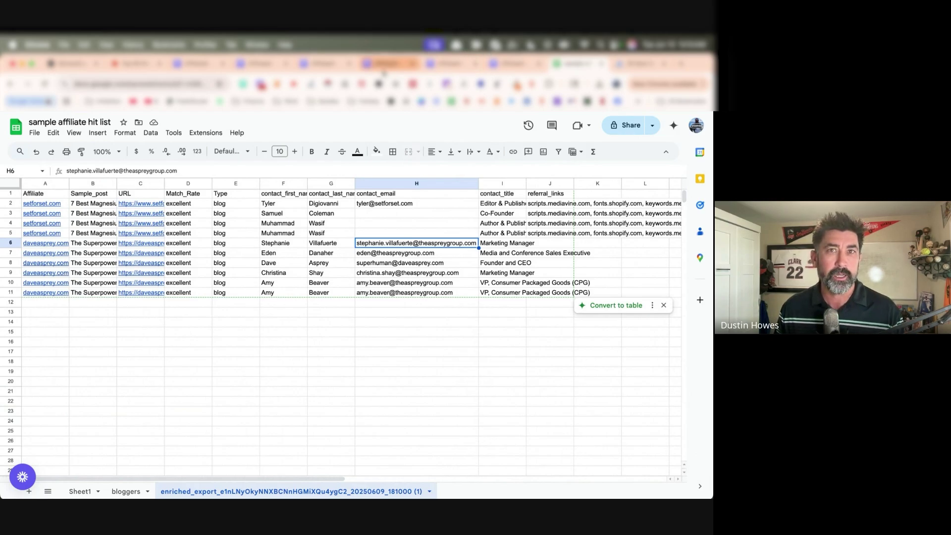
- Return to the Contact Finder, search for contacts at cnet.com and look over the results
left_click(386, 69)
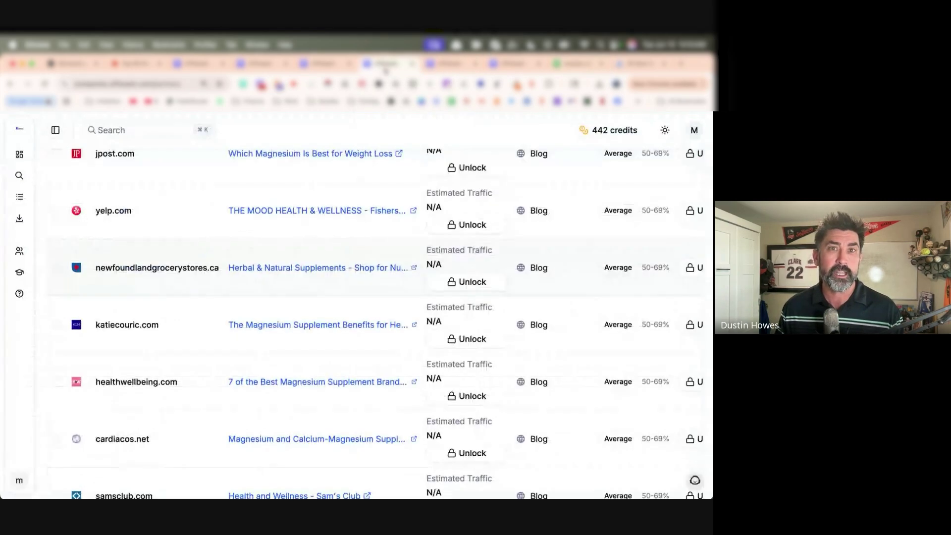
left_click(324, 64)
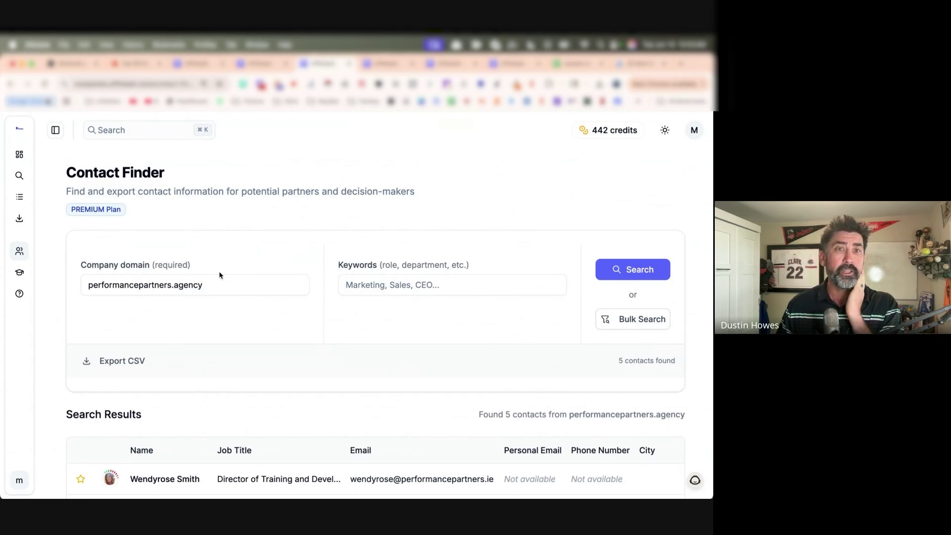
triple_click(149, 285)
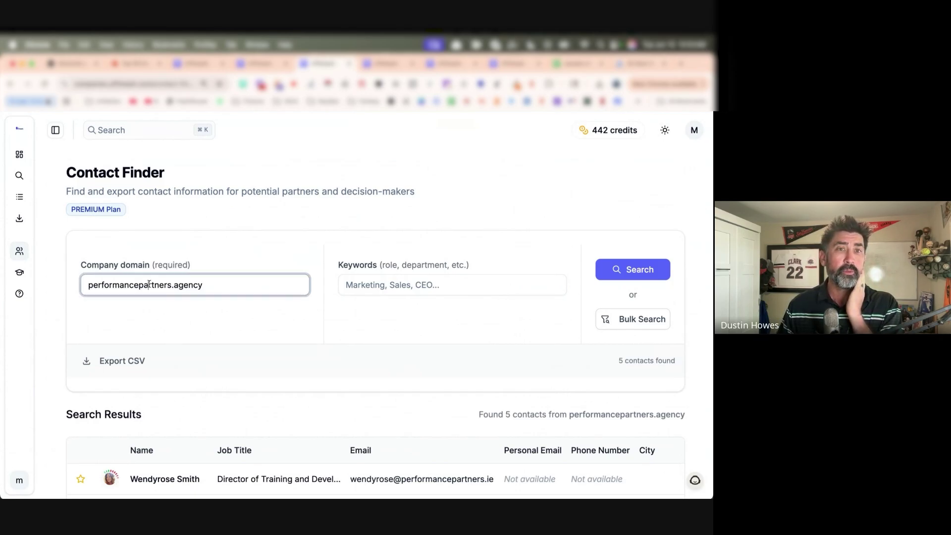
left_click(416, 286)
triple_click(185, 284)
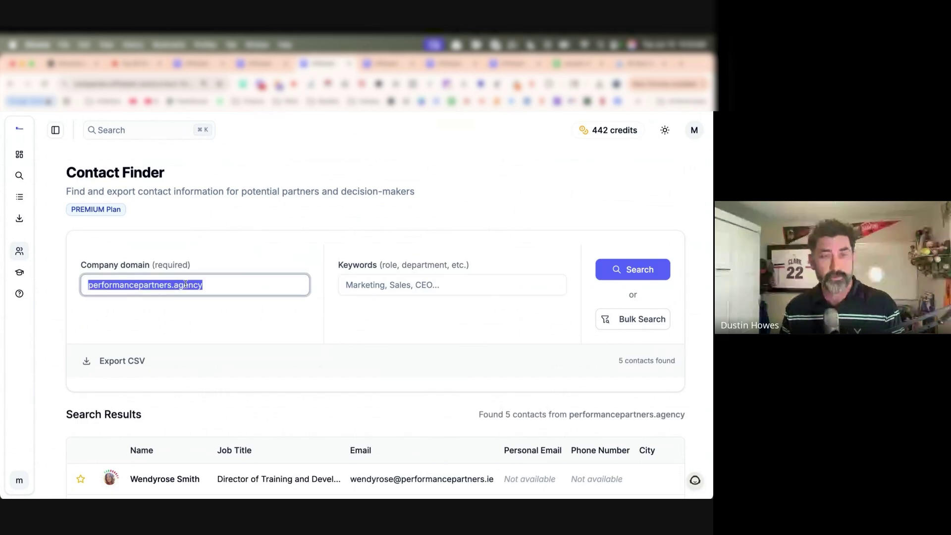
type("cnet.")
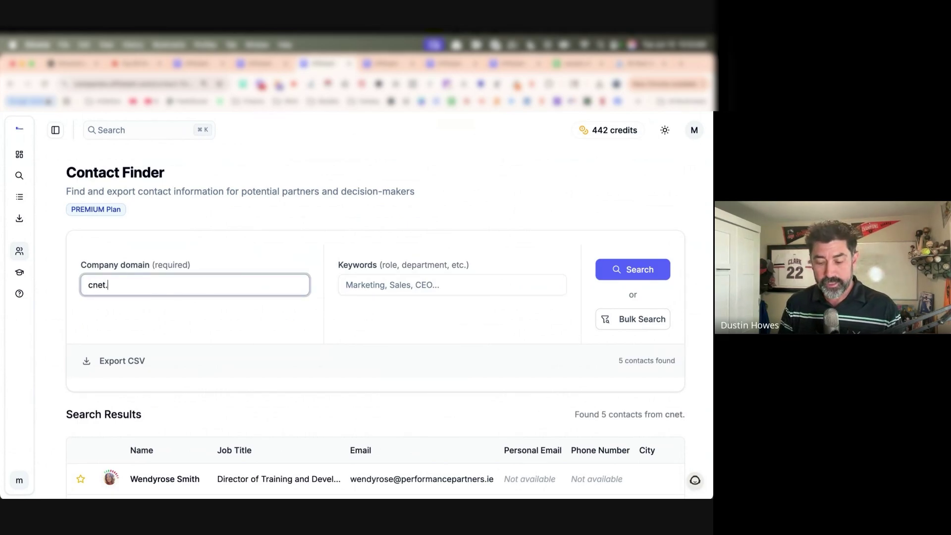
type("com")
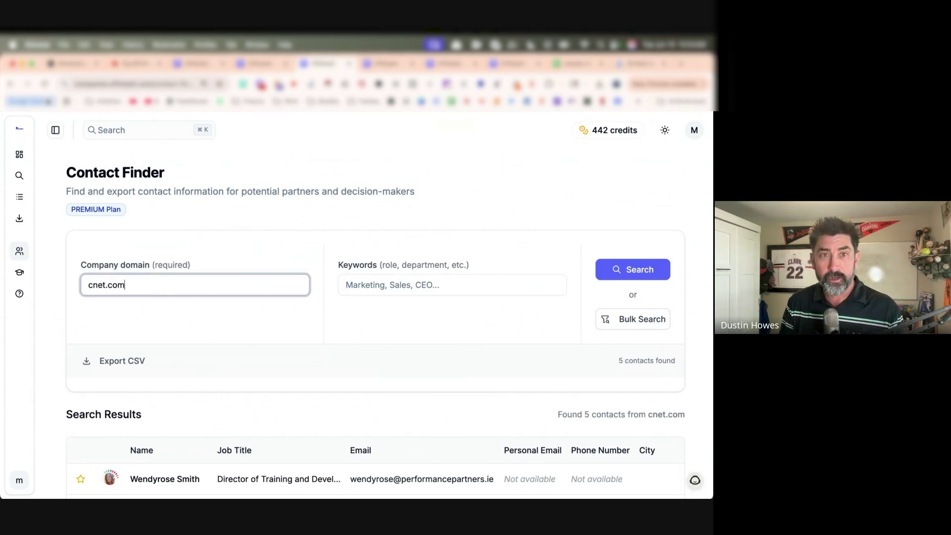
left_click(625, 269)
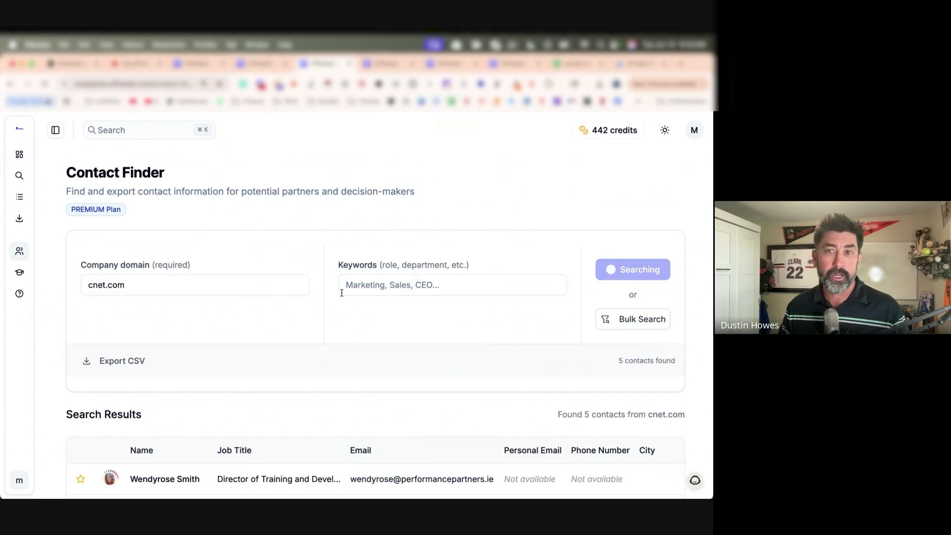
scroll(341, 305, "down", 3)
scroll(339, 304, "up", 3)
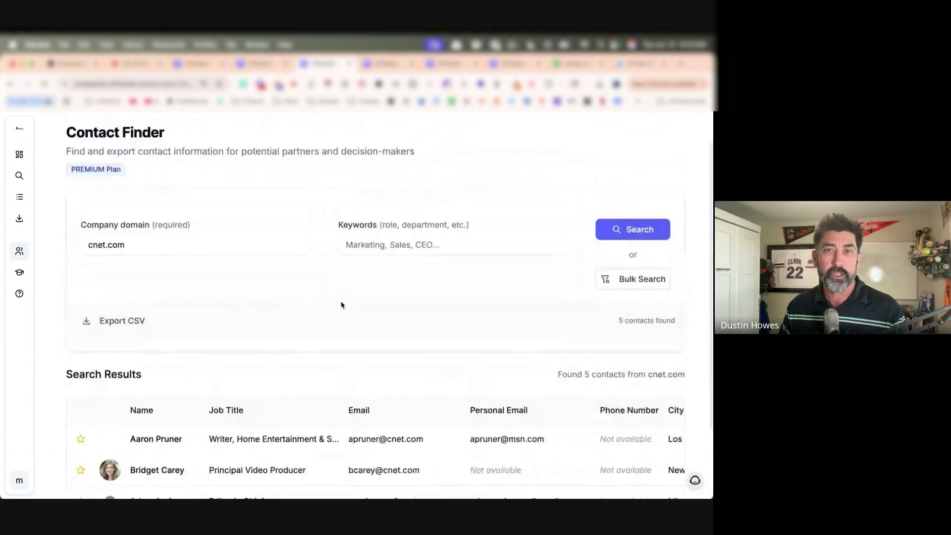
- Narrow the cnet.com contact search with the keyword "marketing" and highlight the Associate Marketing Manager job title in the results
left_click(378, 285)
type("marketing")
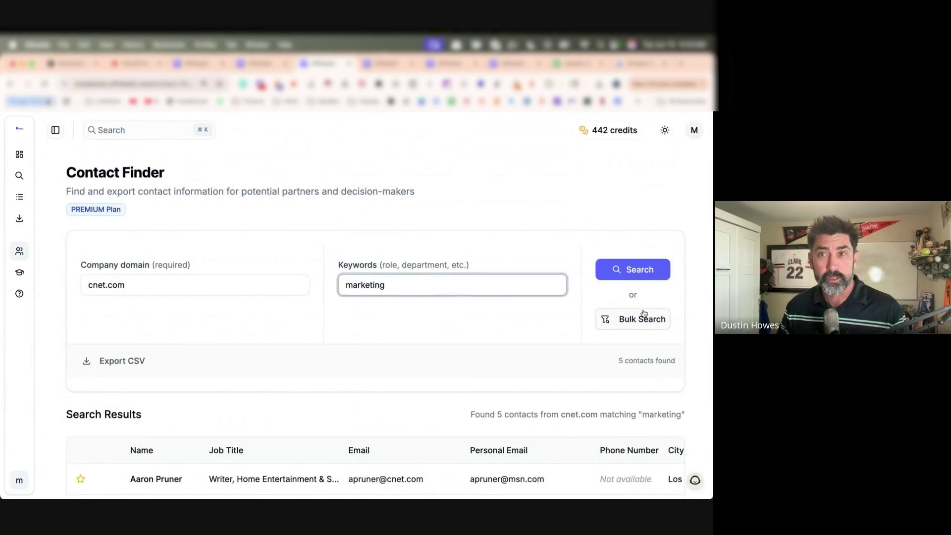
left_click(636, 271)
scroll(432, 311, "down", 3)
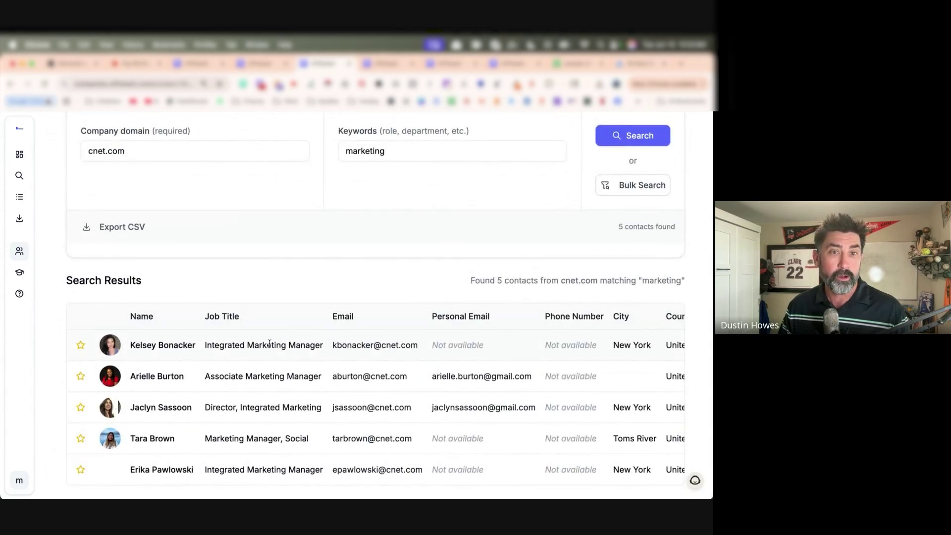
triple_click(242, 378)
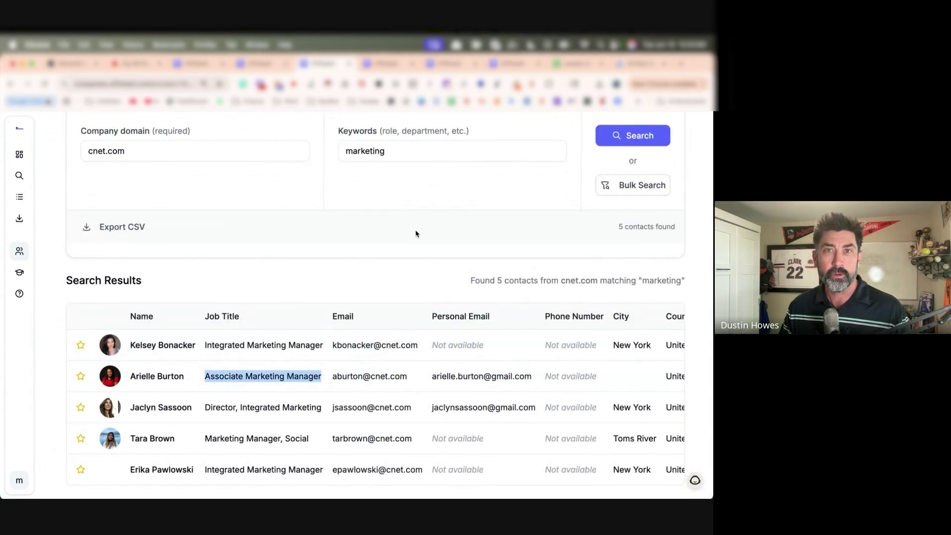
scroll(421, 229, "up", 2)
scroll(421, 229, "up", 1)
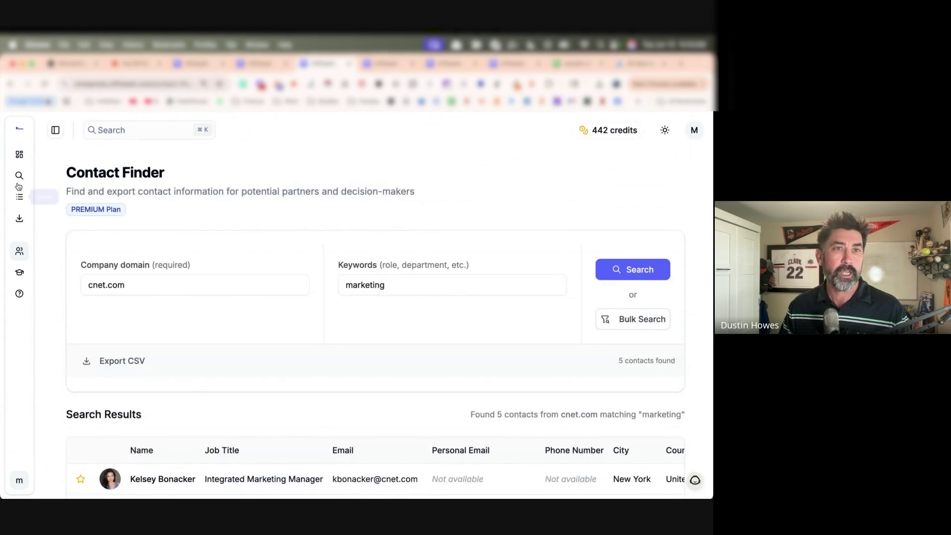
left_click(324, 64)
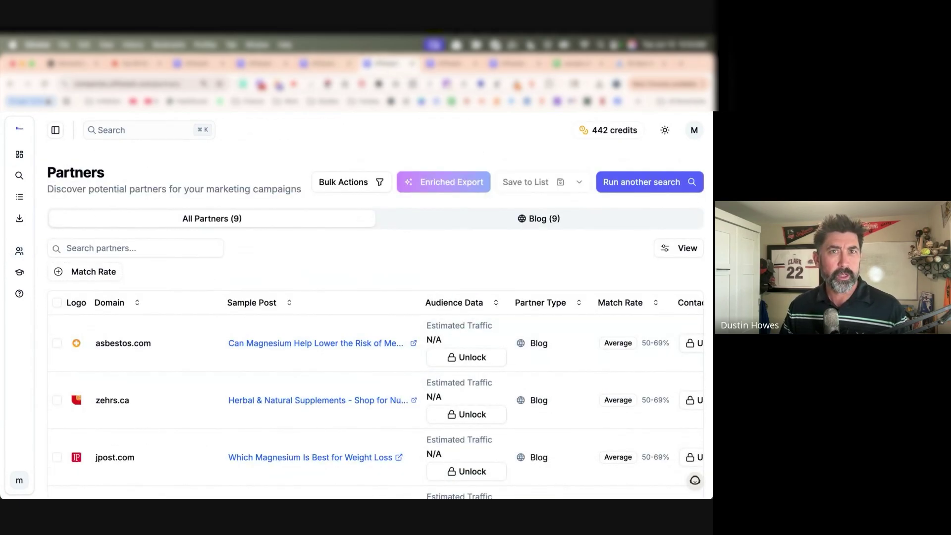
left_click(305, 67)
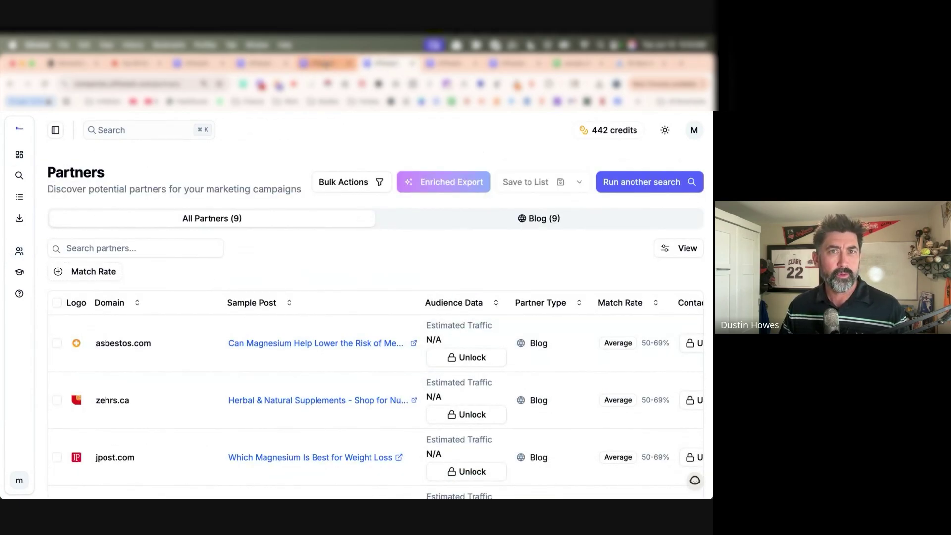
left_click(20, 175)
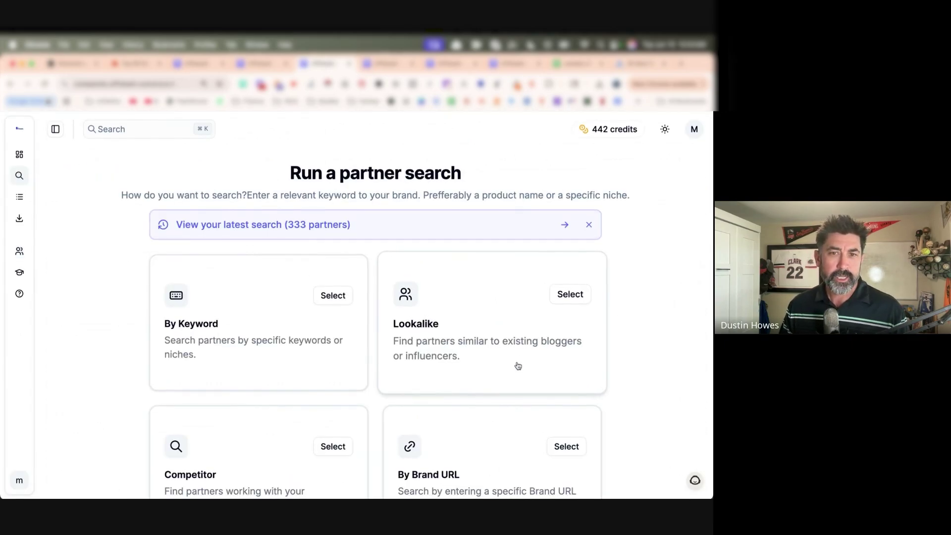
left_click(490, 331)
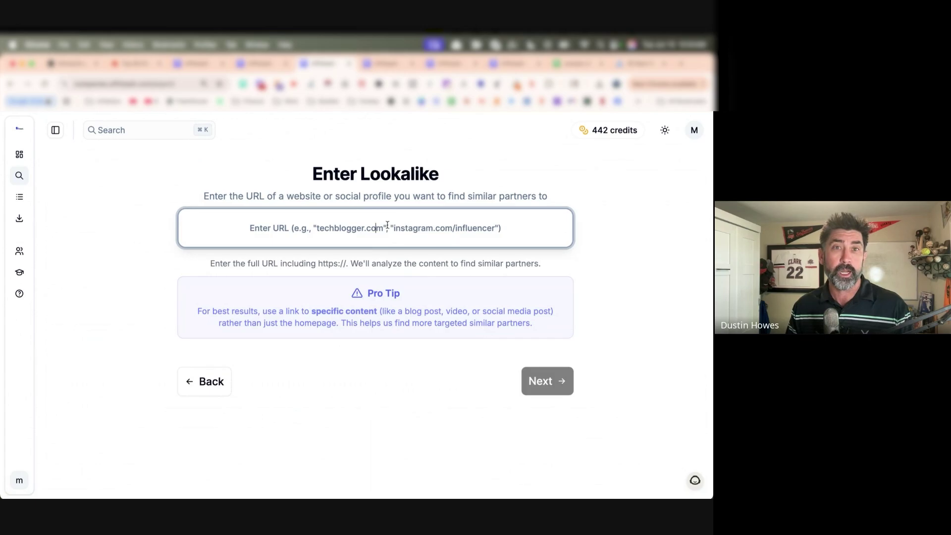
type("https://bloggers.feedspot.com/biohacking_blogs/")
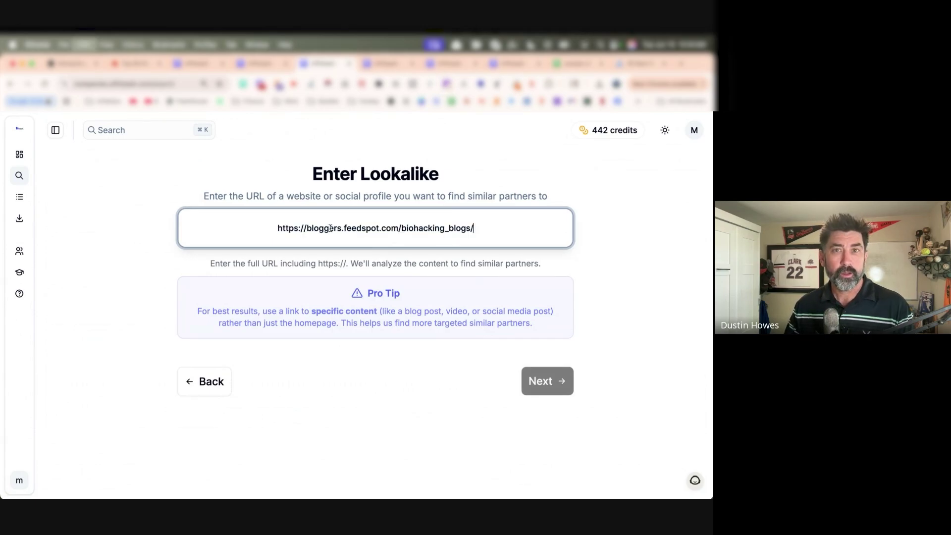
left_click(551, 388)
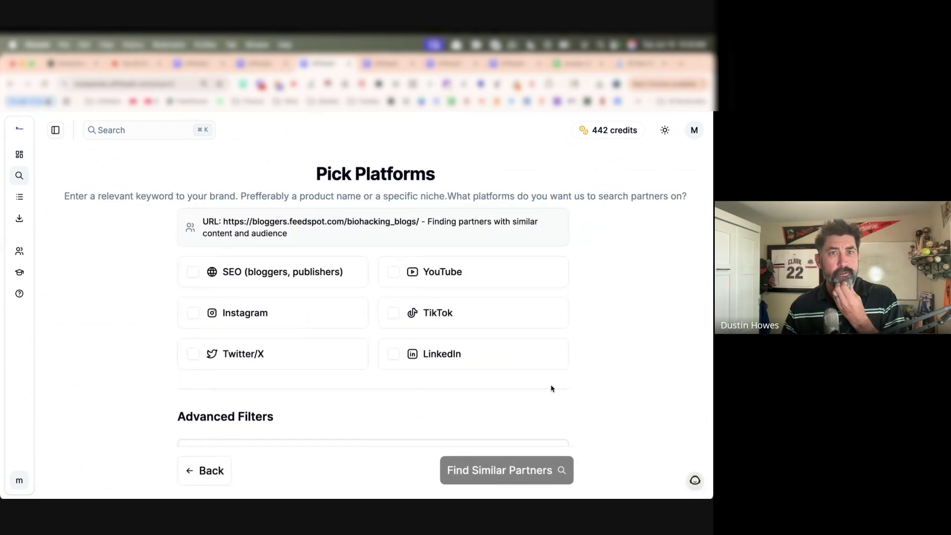
- Choose only SEO (bloggers, publishers) as the platform and run the search for similar partners
left_click(310, 276)
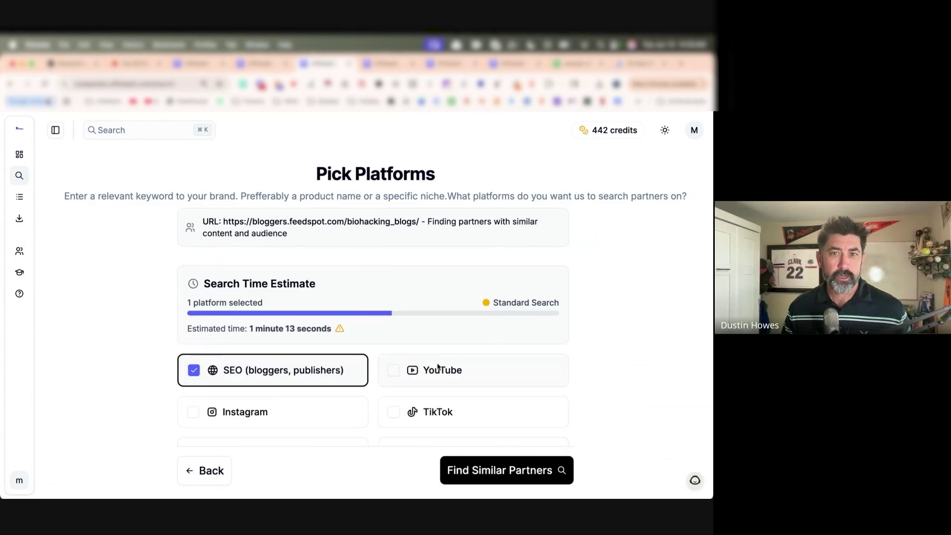
left_click(396, 376)
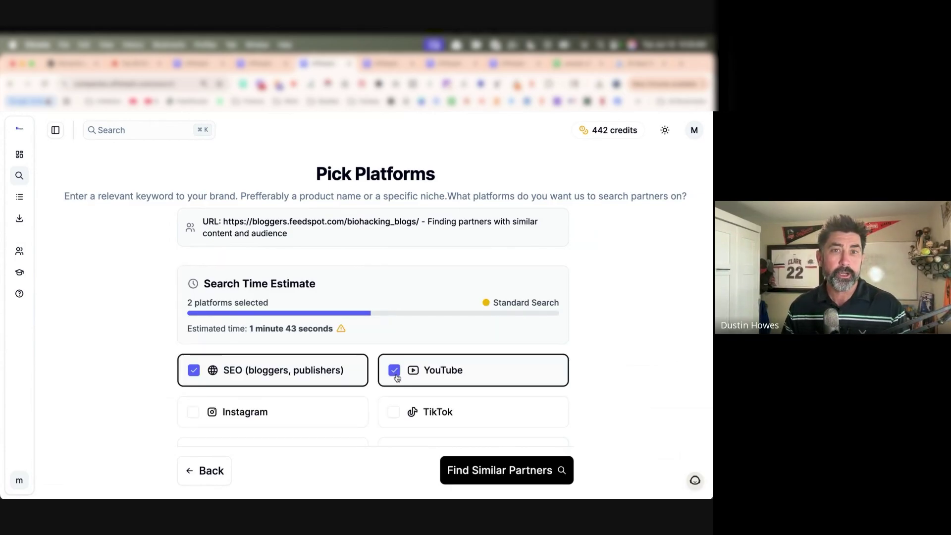
left_click(194, 412)
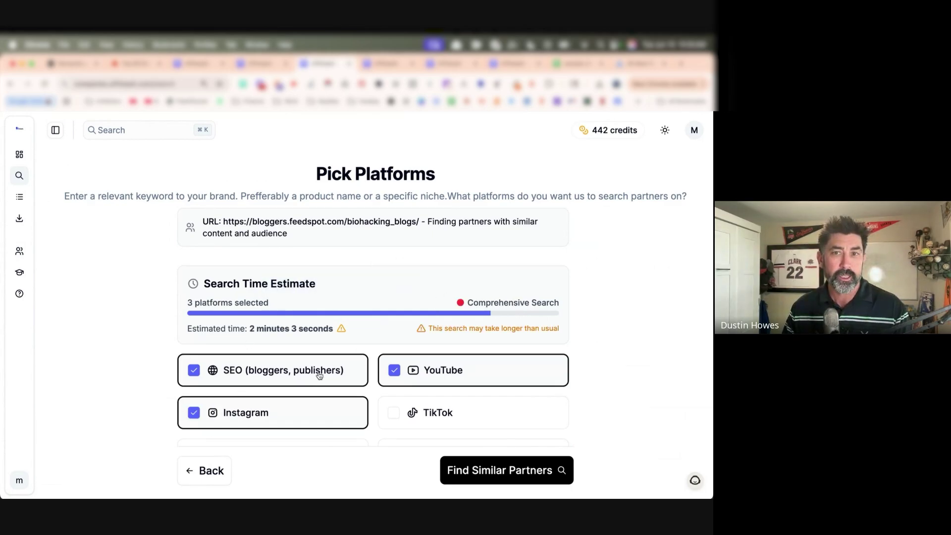
left_click(193, 415)
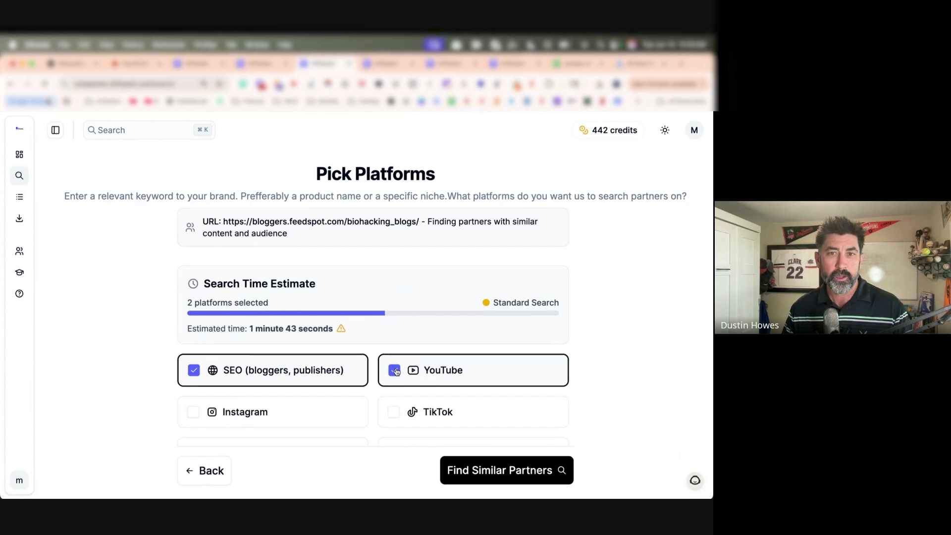
left_click(396, 372)
left_click(512, 470)
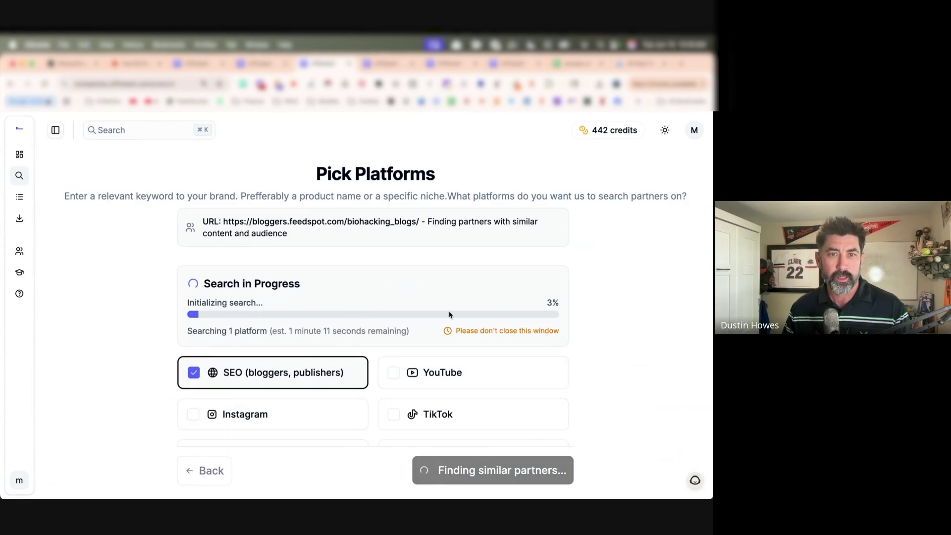
- Switch to the FeedSpot biohacking blog list, highlight "Biohacking" in its title and look over the listed blogs
scroll(352, 276, "down", 3)
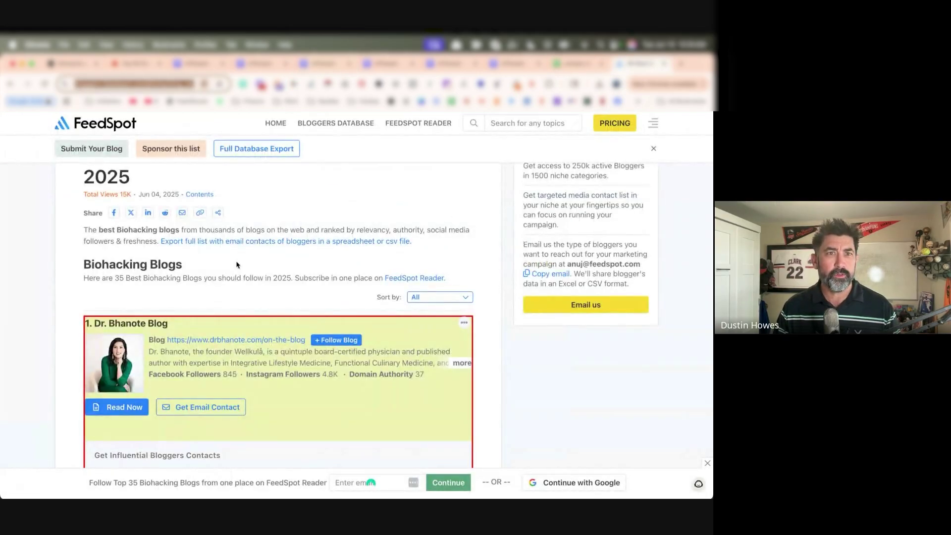
scroll(236, 265, "up", 3)
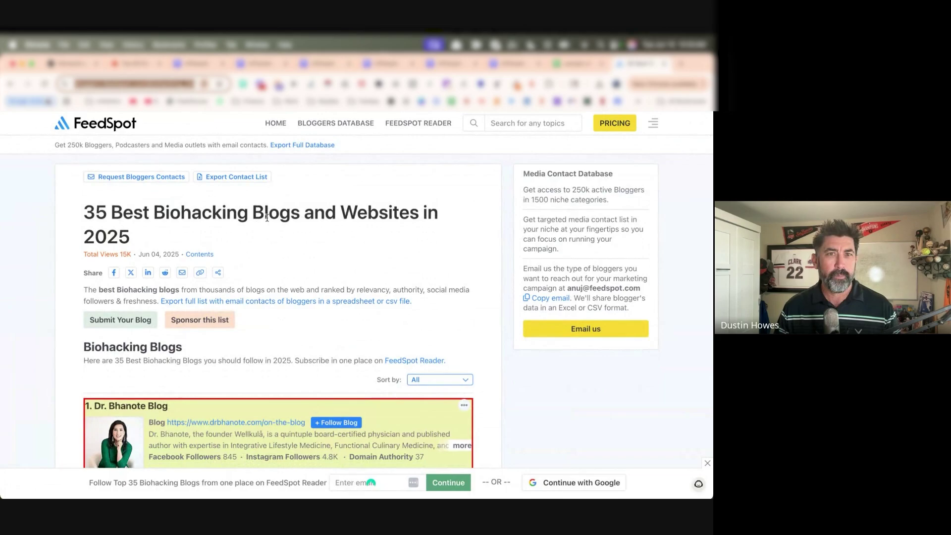
double_click(185, 212)
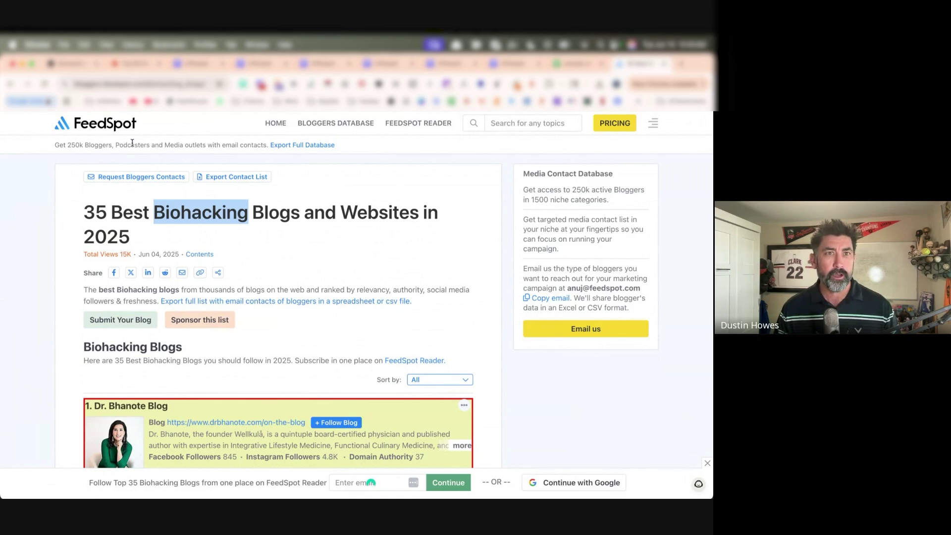
scroll(261, 277, "down", 10)
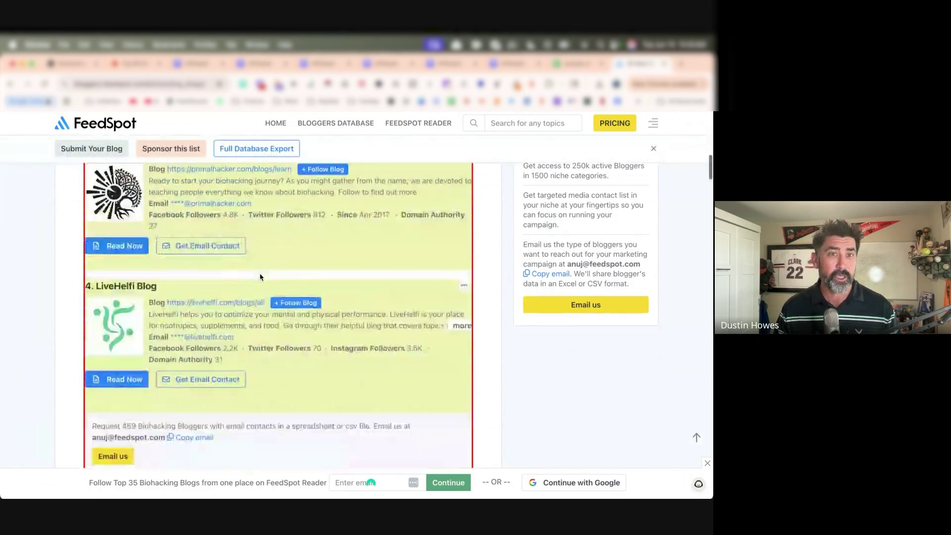
scroll(260, 277, "up", 10)
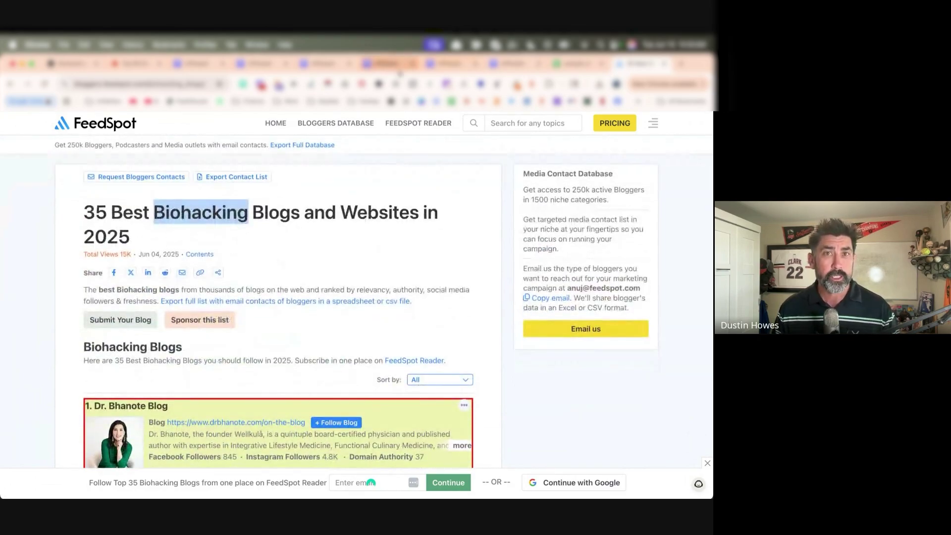
- Return to the lookalike search results, look over the partners and browse the blog through workoutbestie.com's sample post
left_click(329, 64)
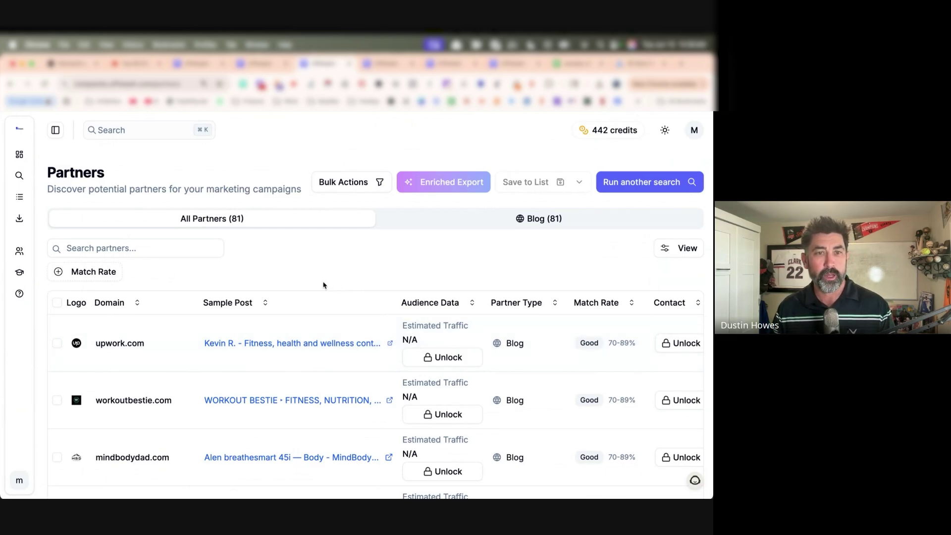
scroll(323, 286, "down", 5)
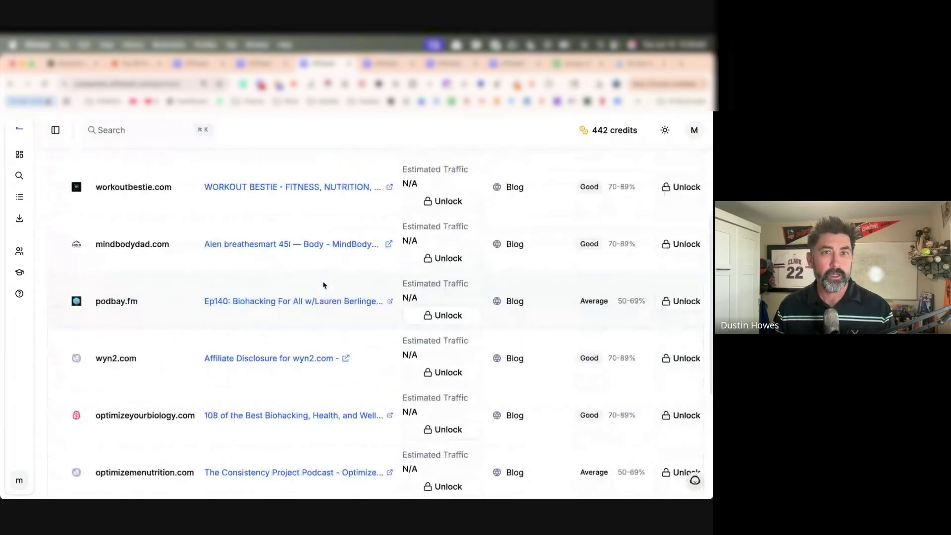
scroll(323, 283, "up", 2)
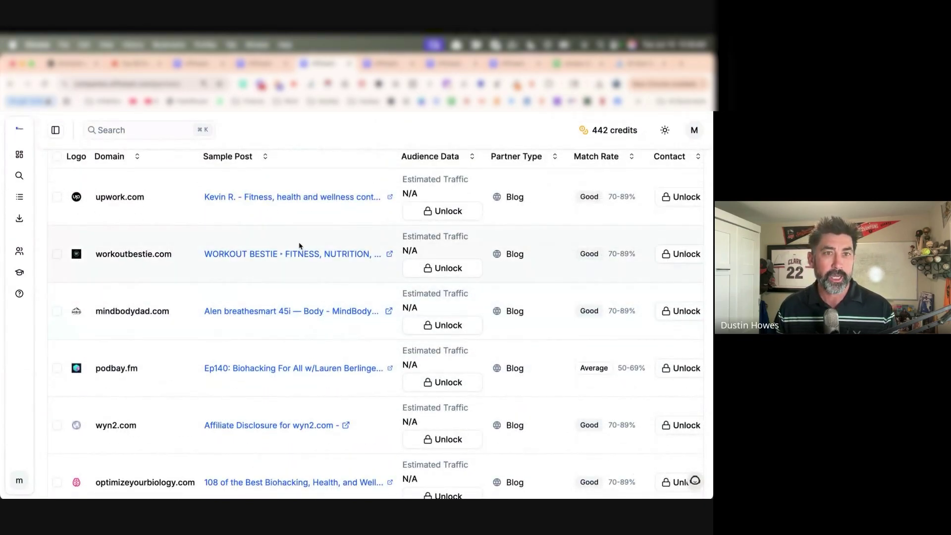
left_click(292, 254)
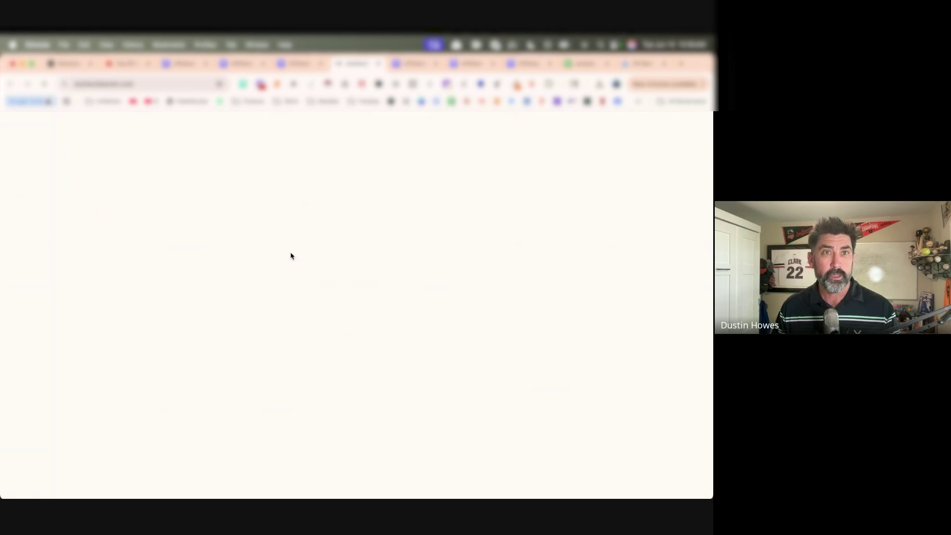
scroll(292, 256, "down", 2)
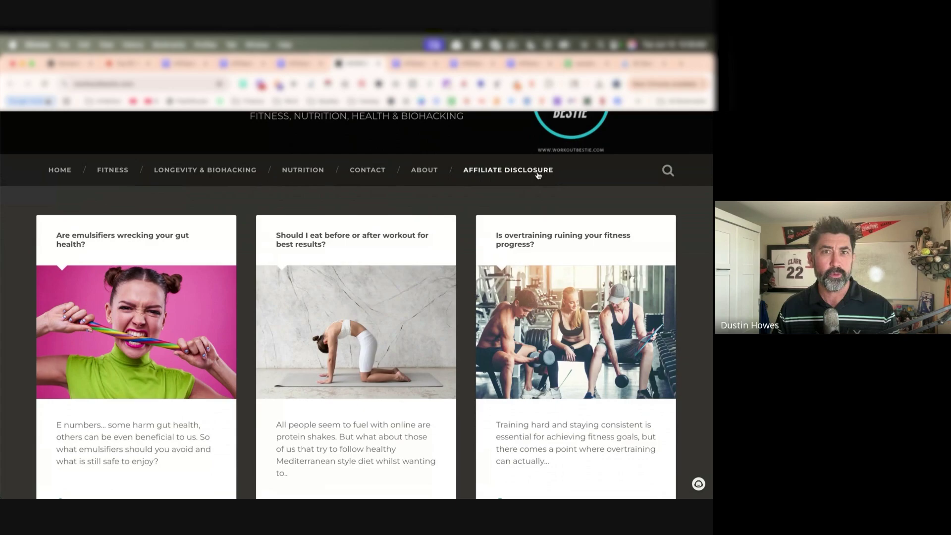
scroll(286, 313, "down", 10)
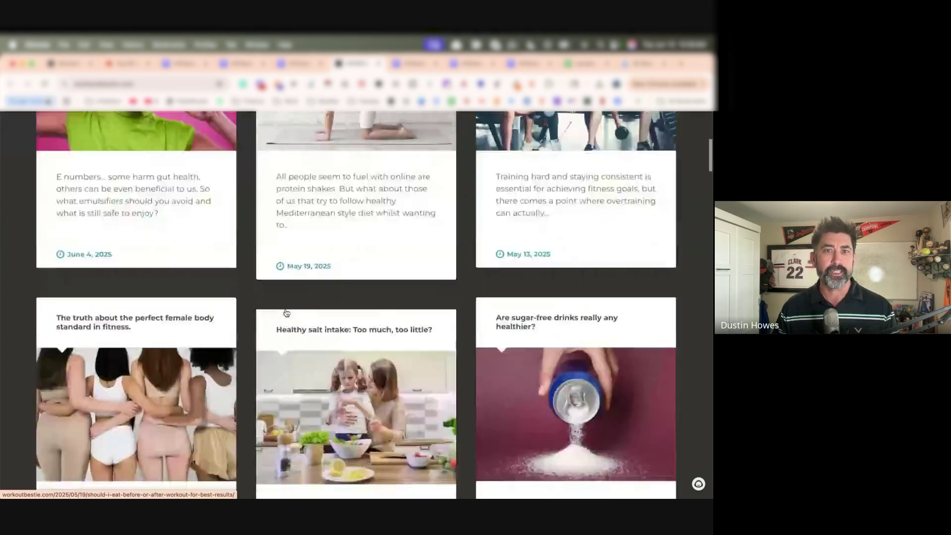
scroll(286, 313, "down", 5)
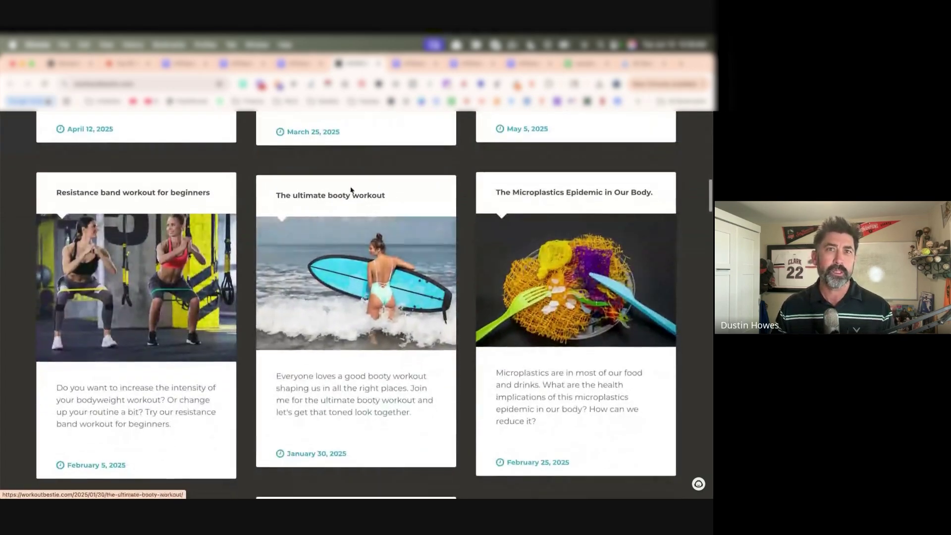
- Close the opened blog and load the audience data for workoutbestie.com in the partner list
left_click(379, 64)
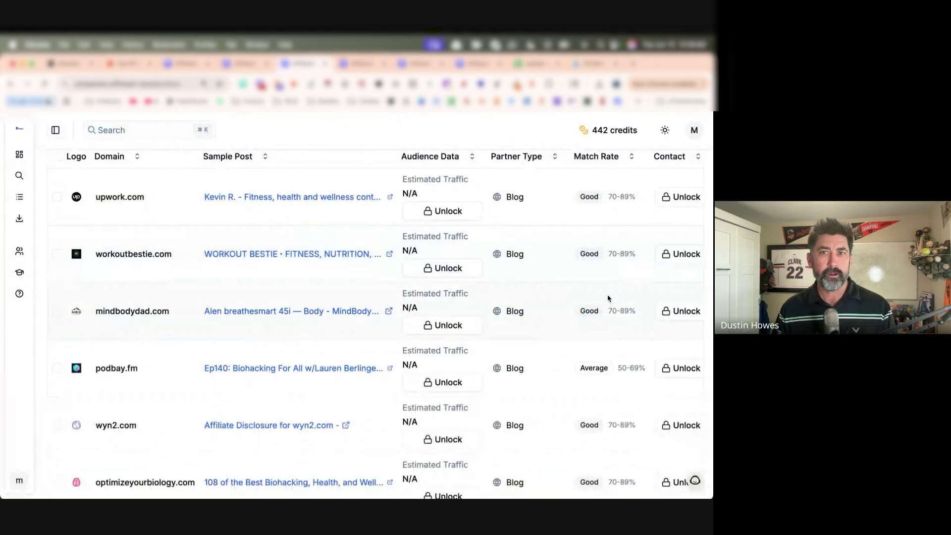
left_click(448, 273)
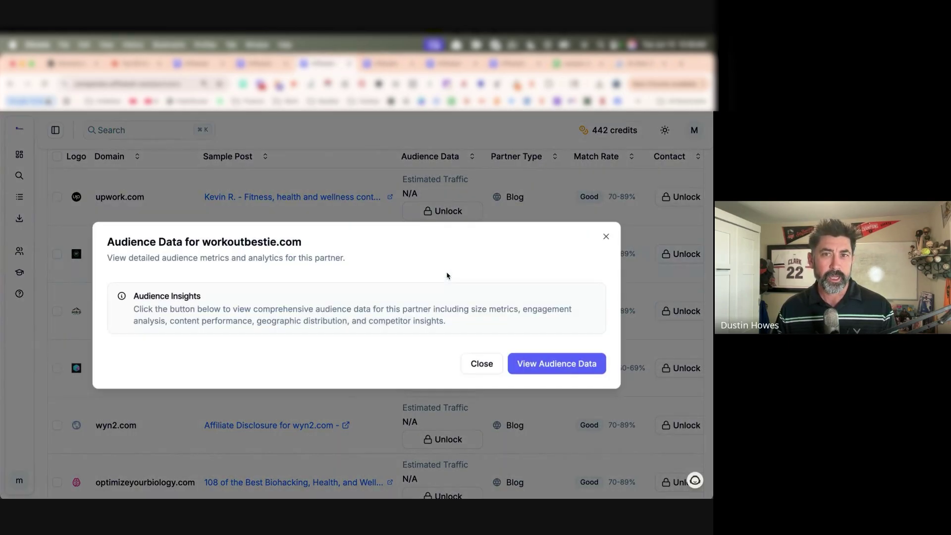
left_click(560, 366)
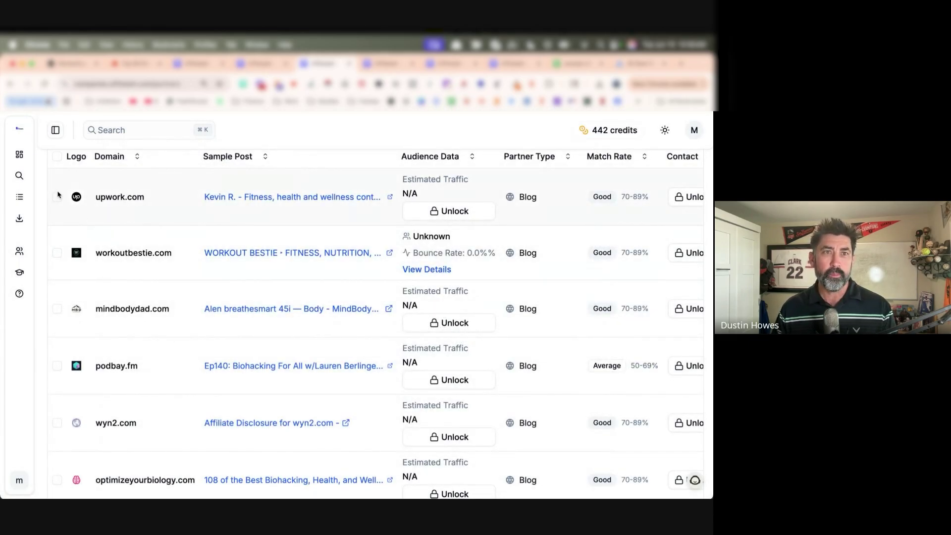
- Select the partners upwork.com, workoutbestie.com and mindbodydad.com and check the export and save-to-list options
left_click(58, 197)
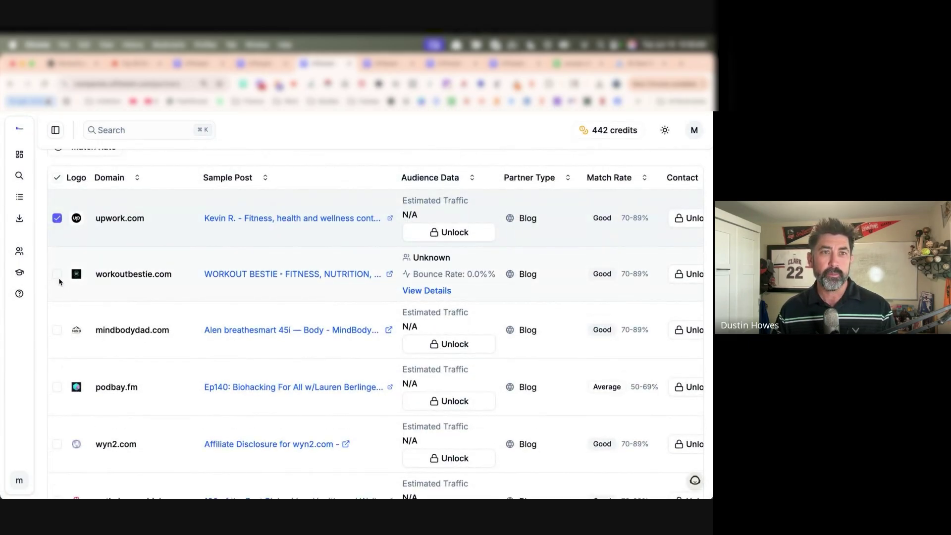
left_click(57, 275)
left_click(57, 330)
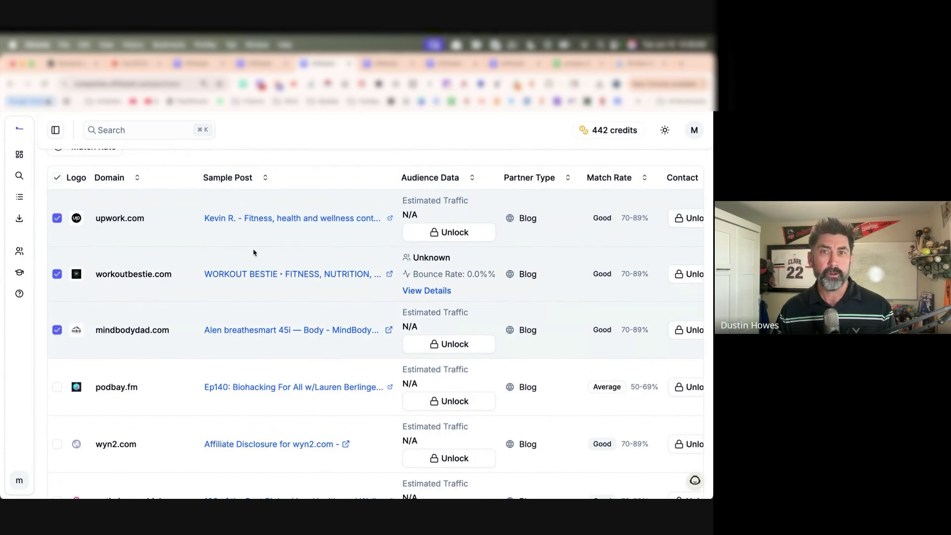
scroll(469, 153, "up", 4)
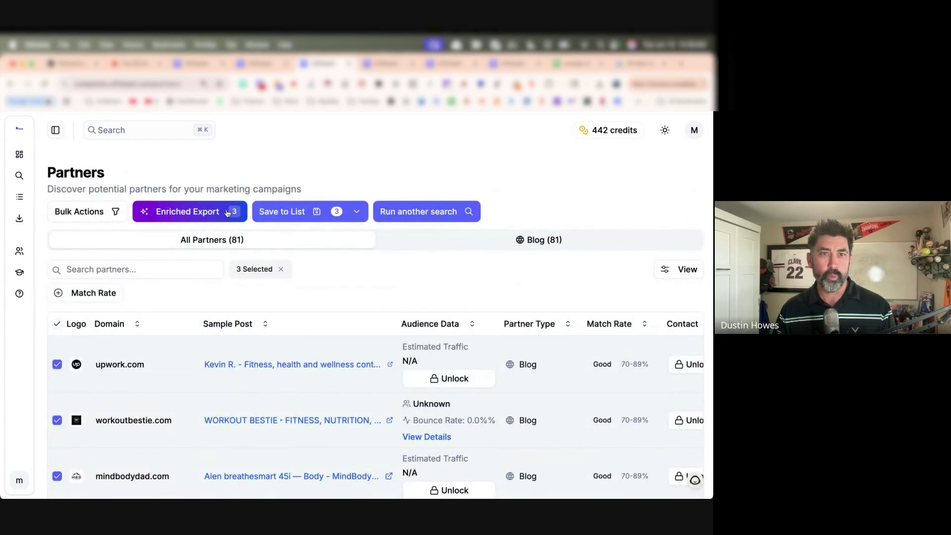
- Unlock the contact information for workoutbestie.com for 1 credit and view the contact's details
scroll(556, 365, "down", 3)
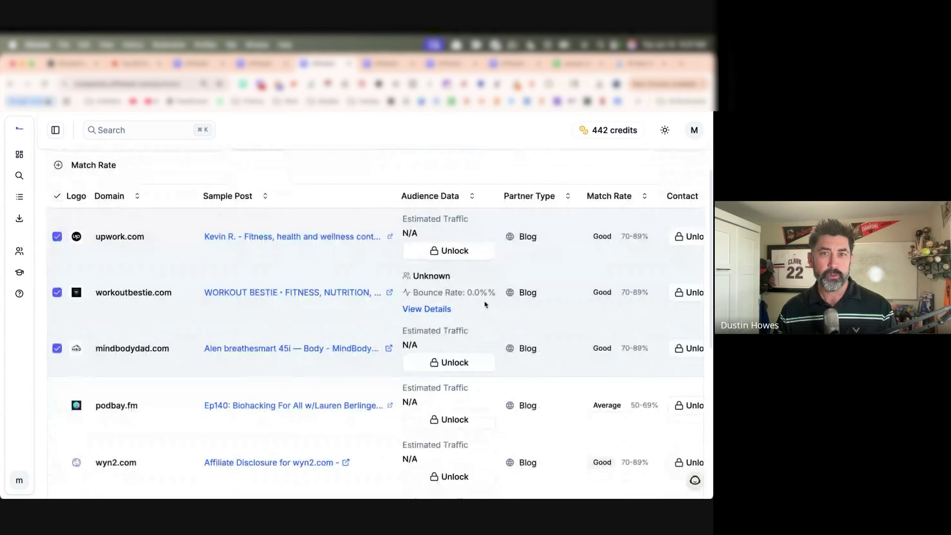
left_click(686, 297)
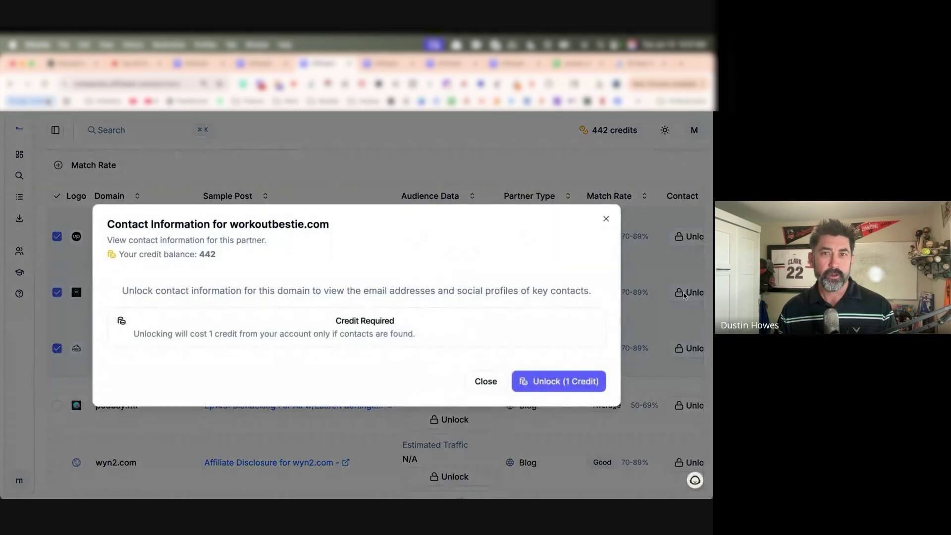
left_click(562, 383)
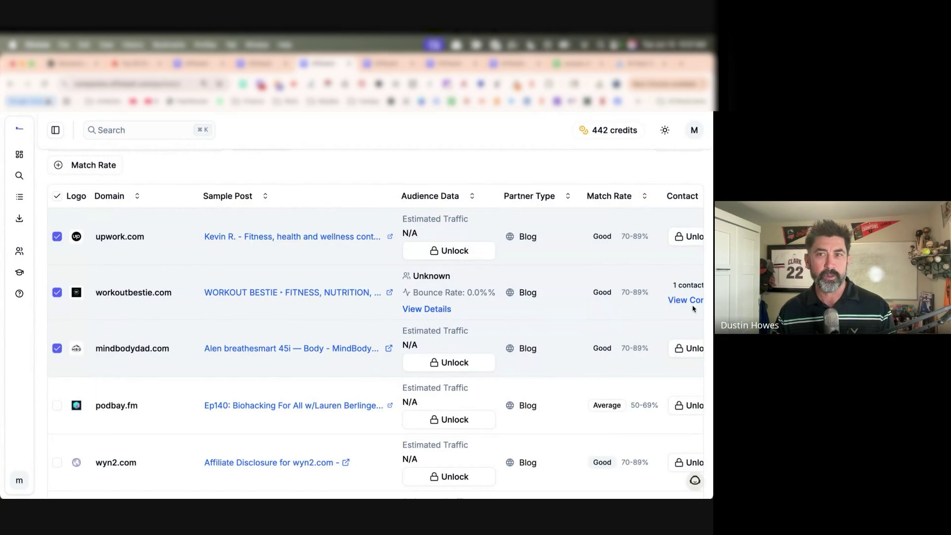
left_click(686, 300)
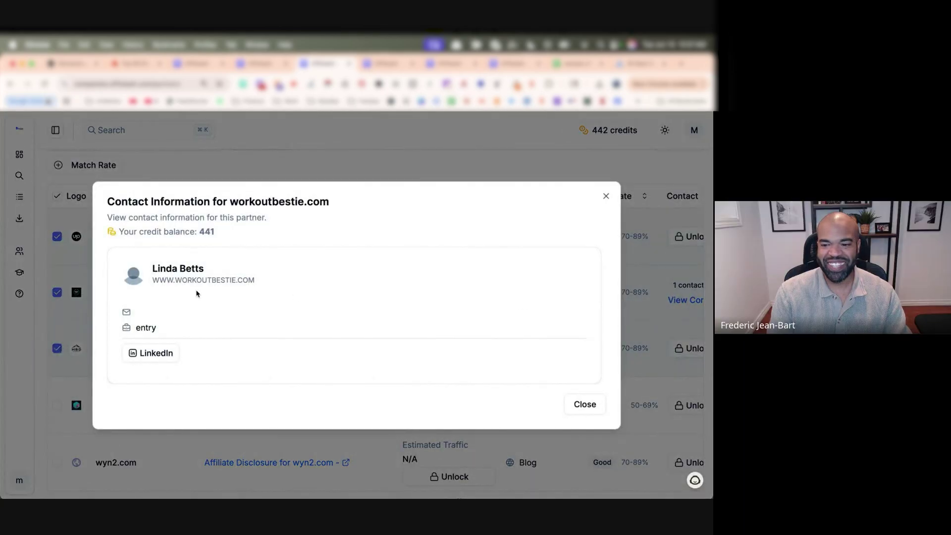